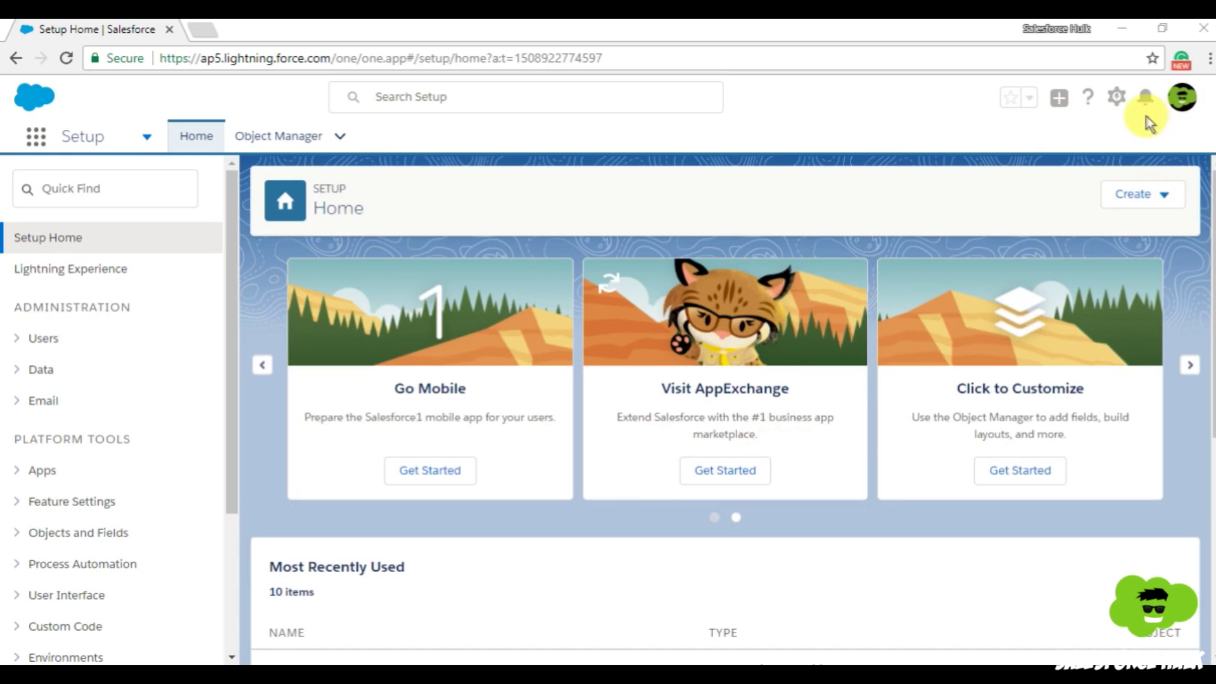
# Step: Find the Email Templates setup page by searching for "Email Templ" and open it
pyautogui.click(1118, 102)
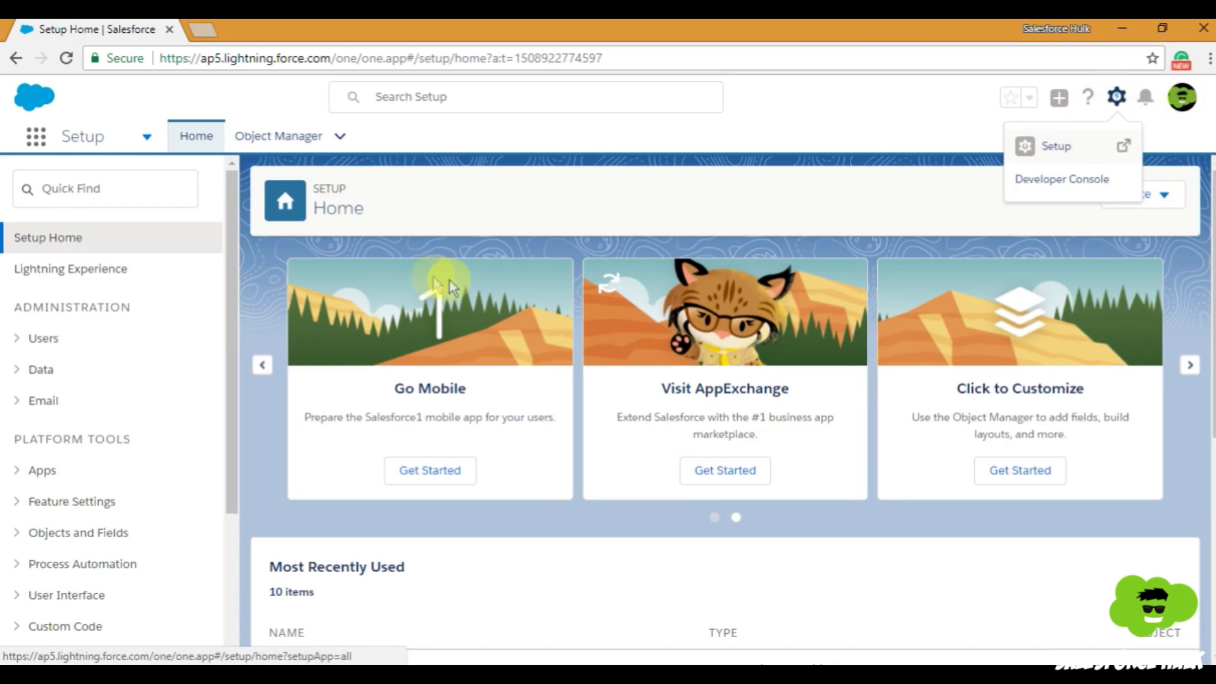
pyautogui.click(165, 187)
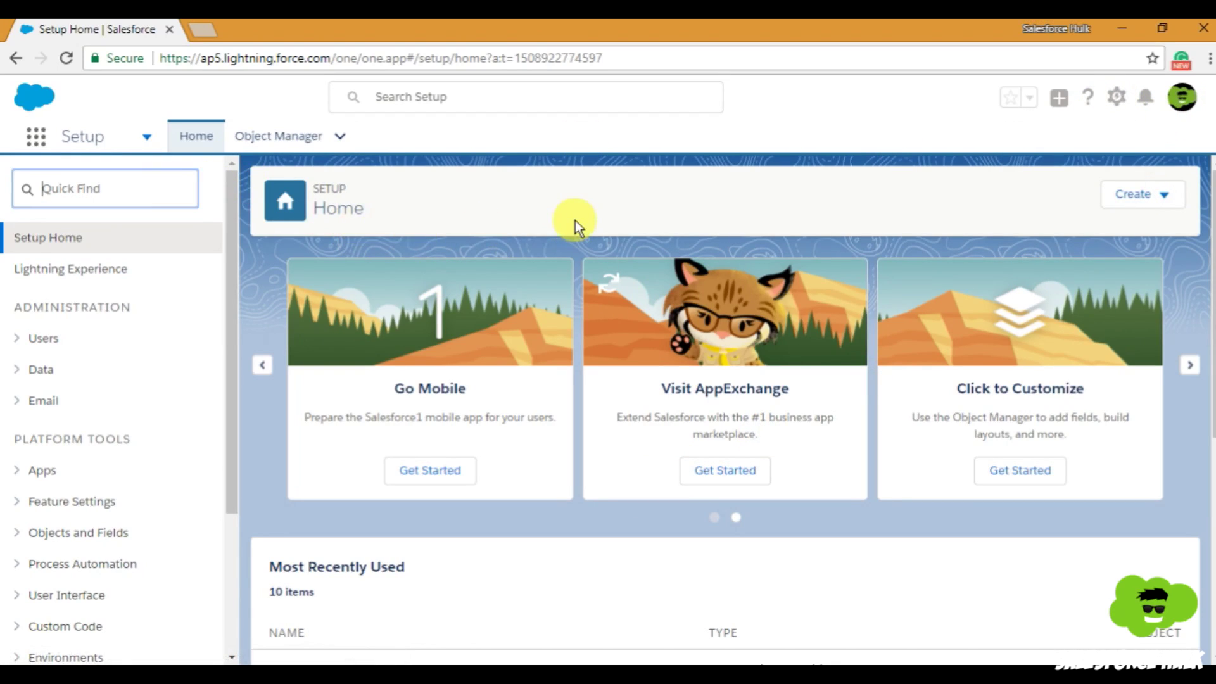
pyautogui.write('Email Templ')
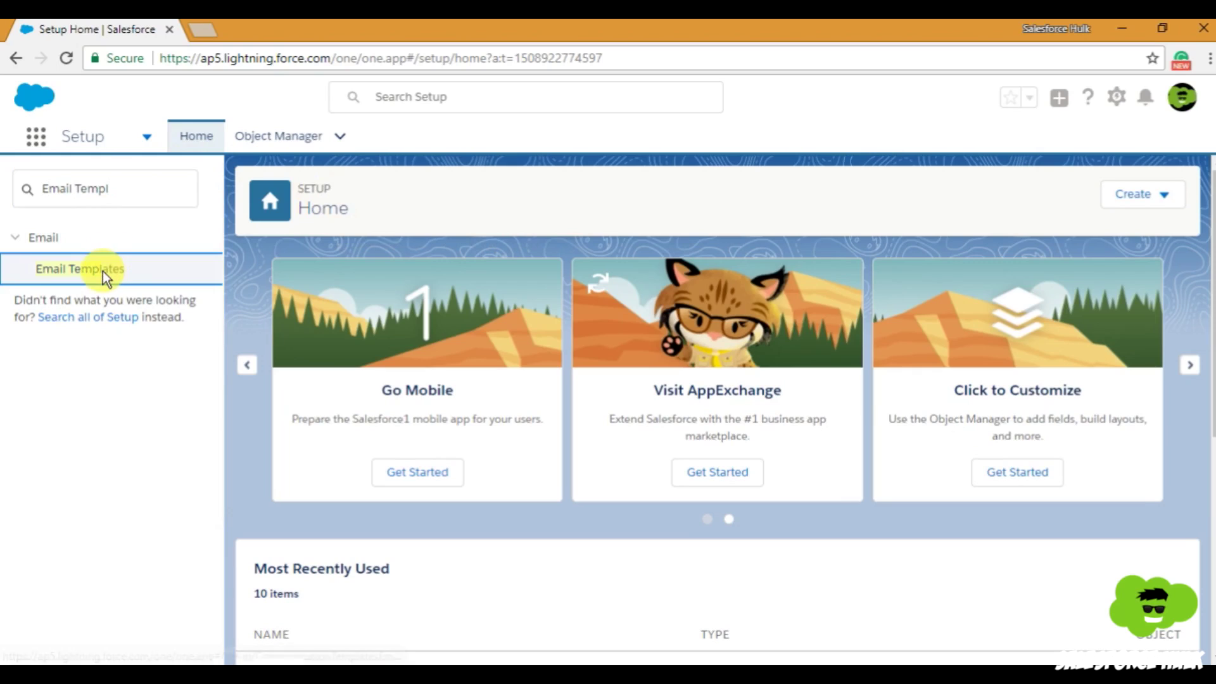
pyautogui.click(103, 274)
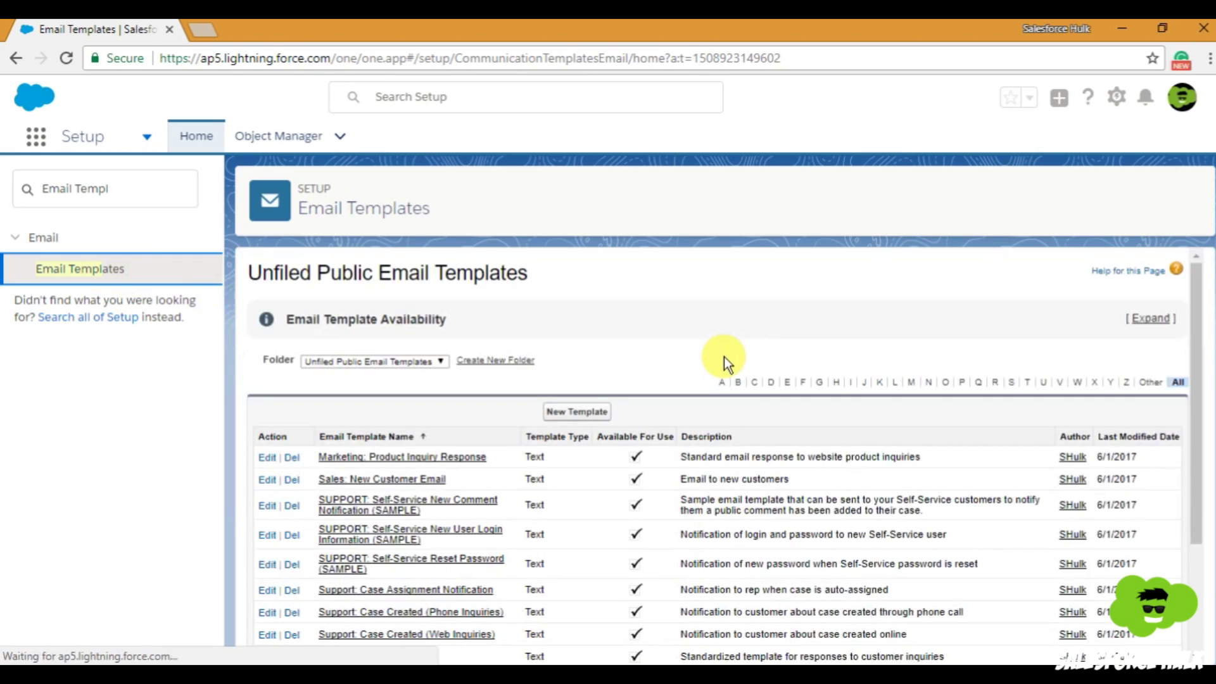
# Step: Start a new email template of the Text type and proceed to its details form
pyautogui.click(589, 413)
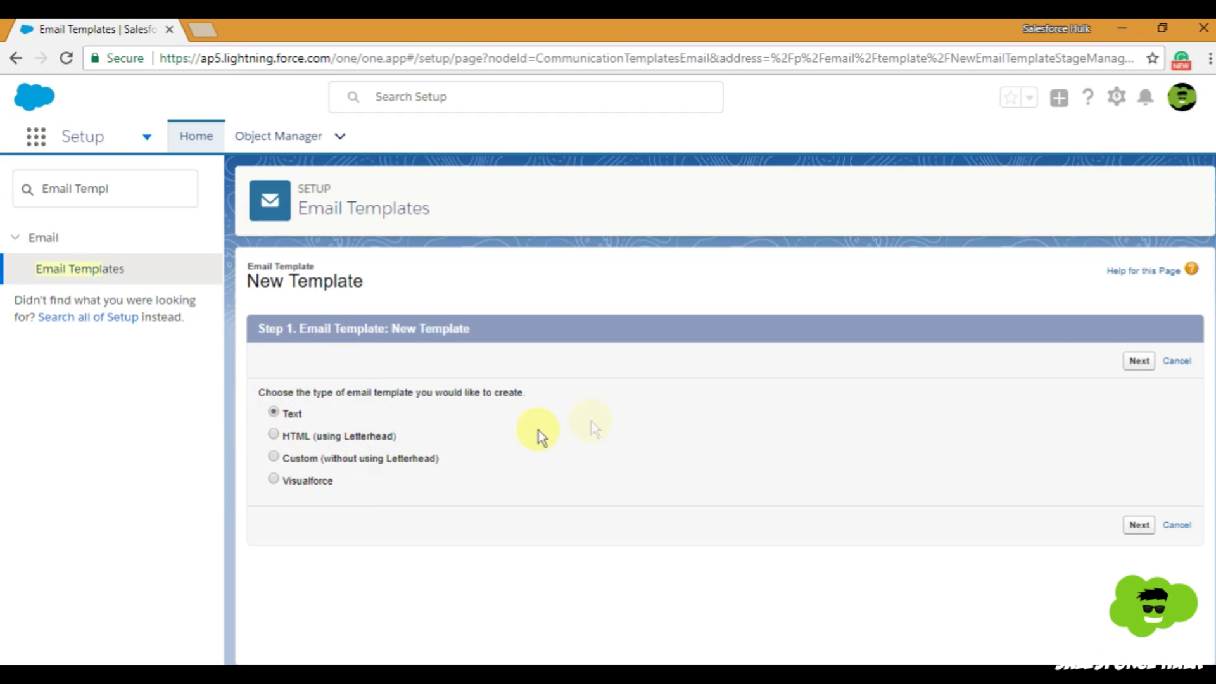
pyautogui.click(1137, 364)
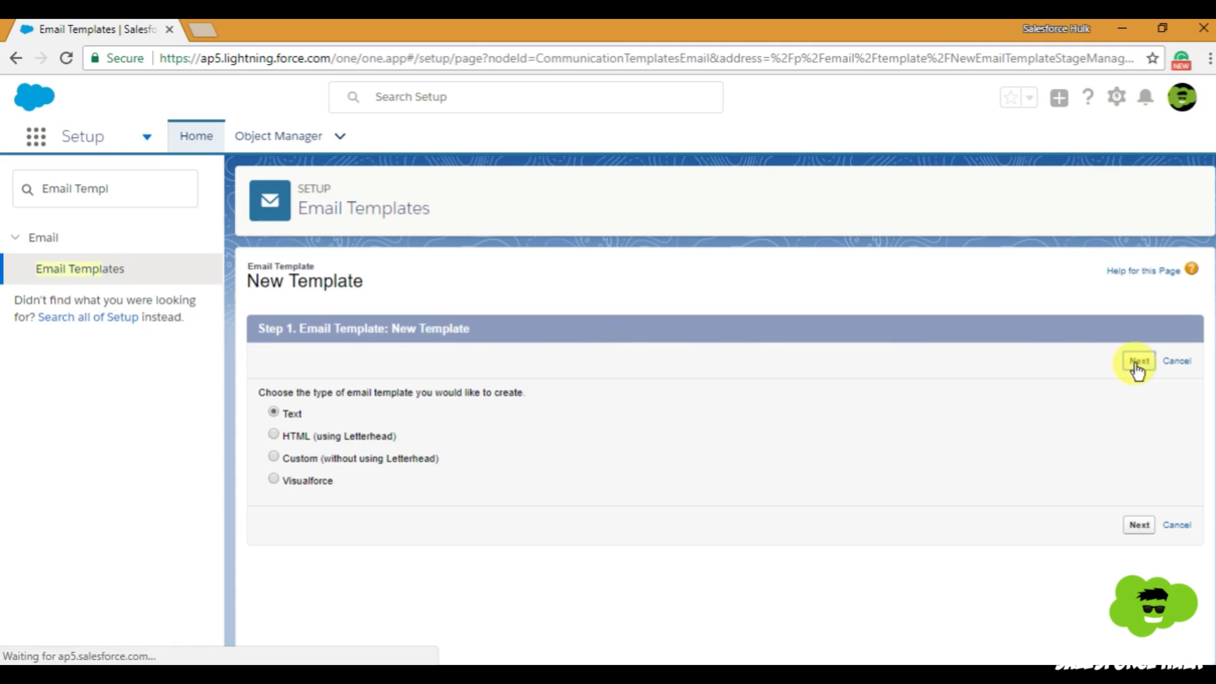
pyautogui.scroll(-5, 728, 373)
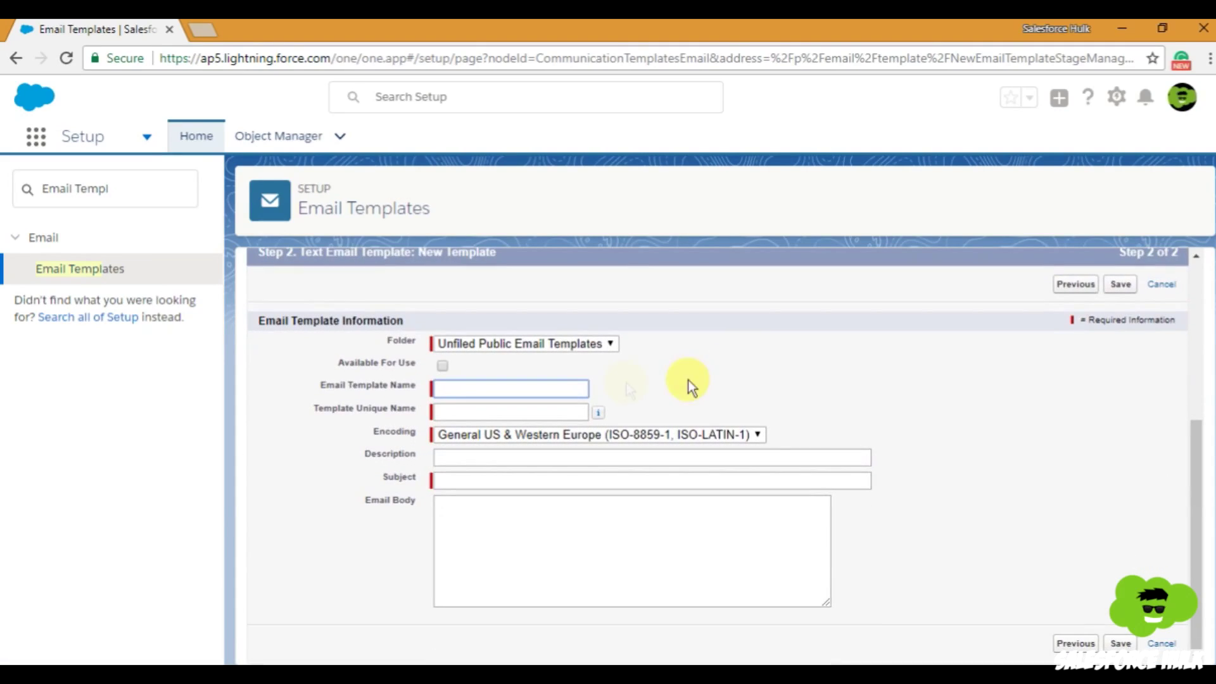
# Step: Choose the Unfiled Public Email Templates folder and mark the template as available for use
pyautogui.click(616, 342)
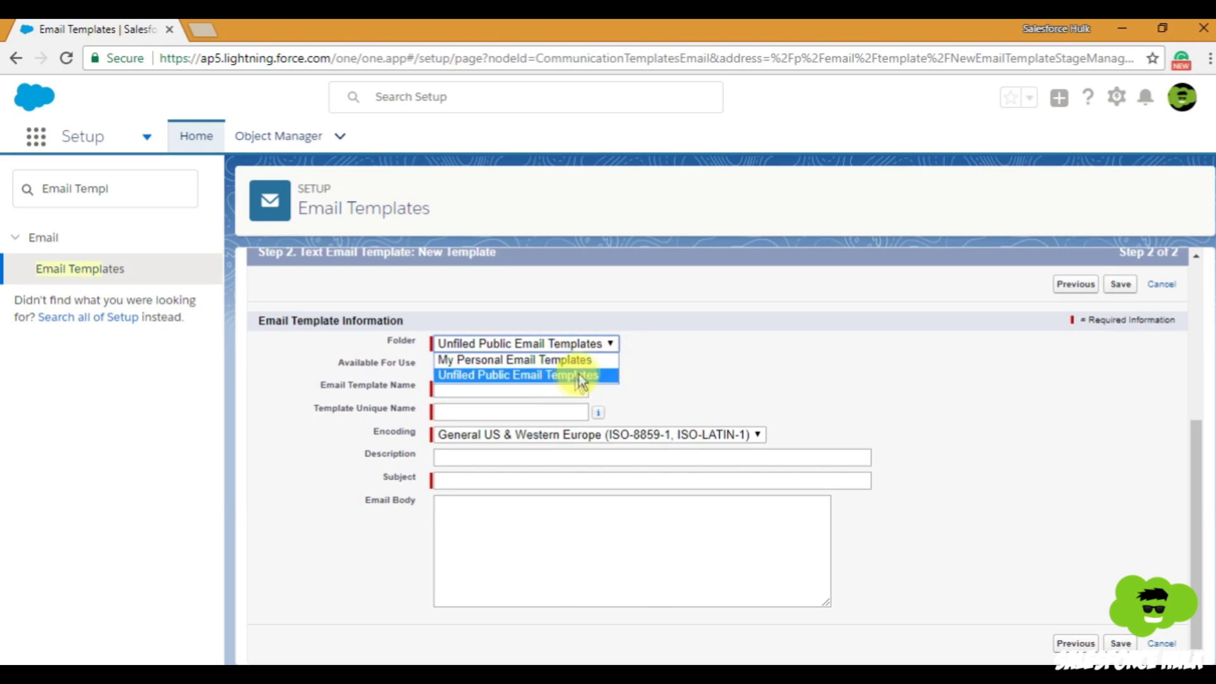
pyautogui.click(613, 374)
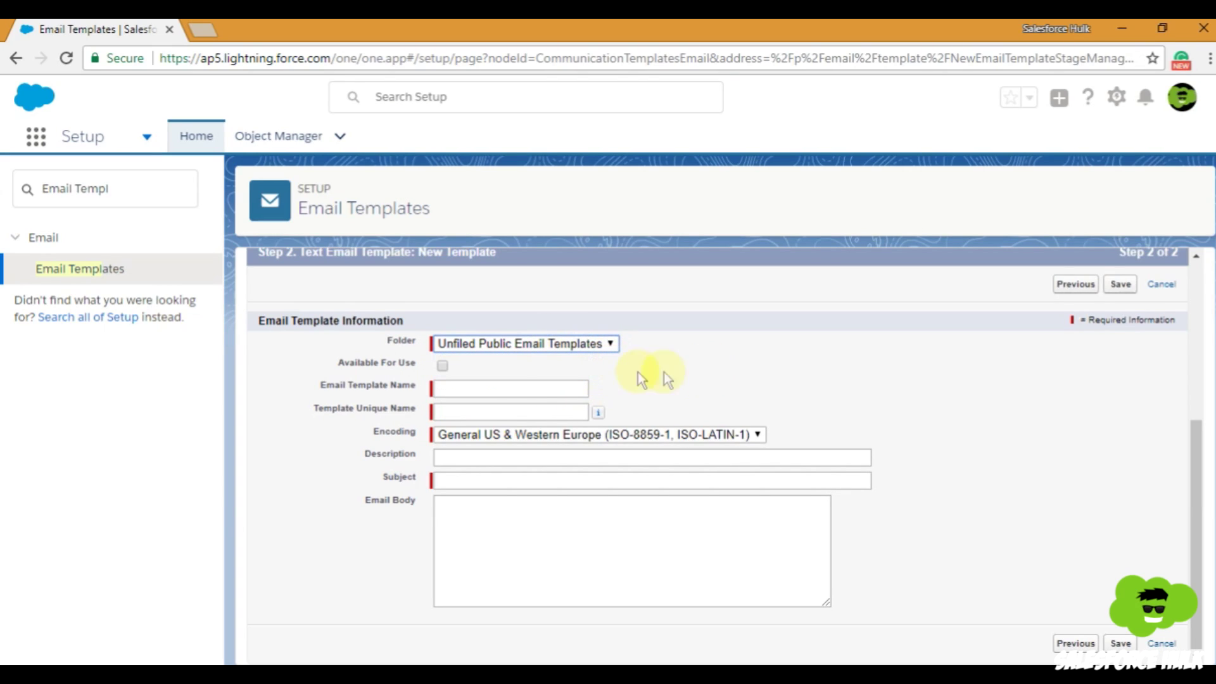
pyautogui.click(443, 366)
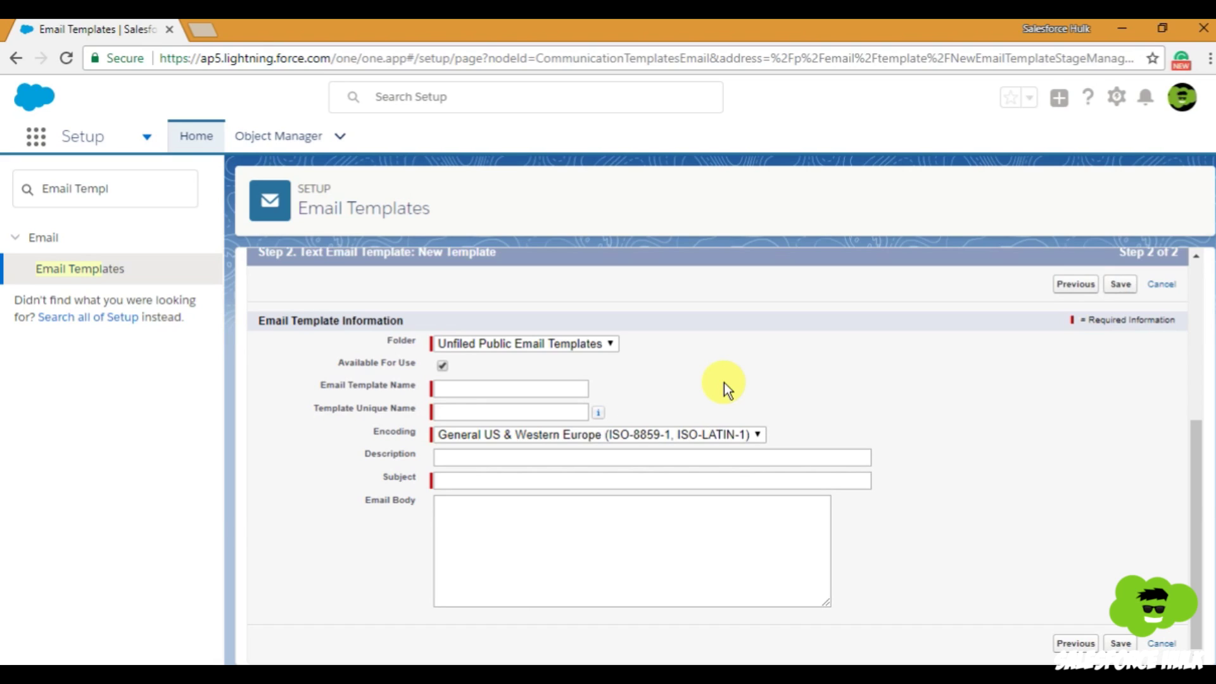
# Step: Name the email template "Test Email Template" and let its unique name fill in
pyautogui.click(522, 395)
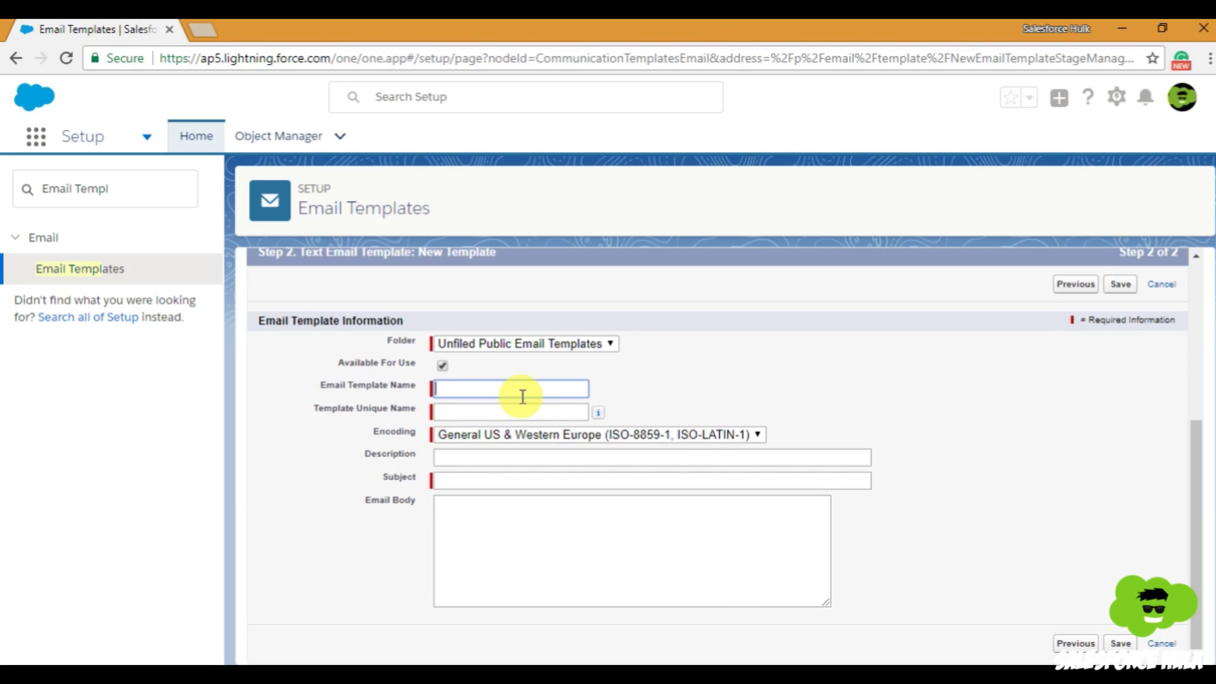
pyautogui.write('Test Email Templat')
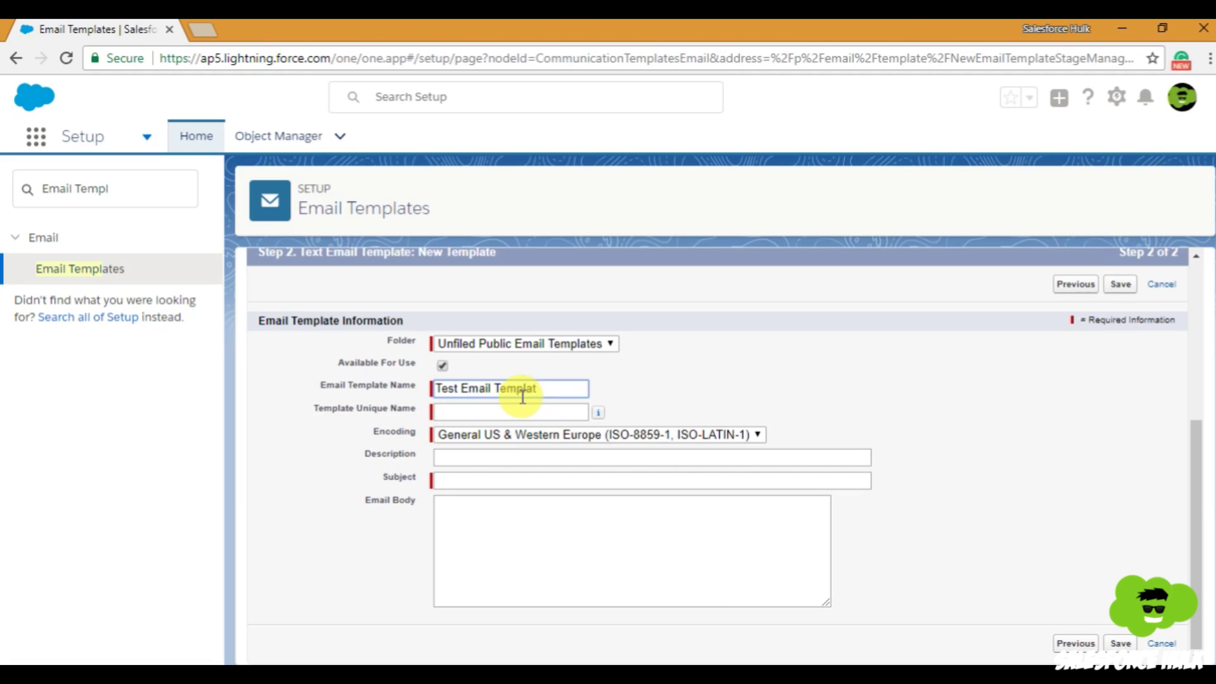
pyautogui.write('e')
pyautogui.press('Tab')
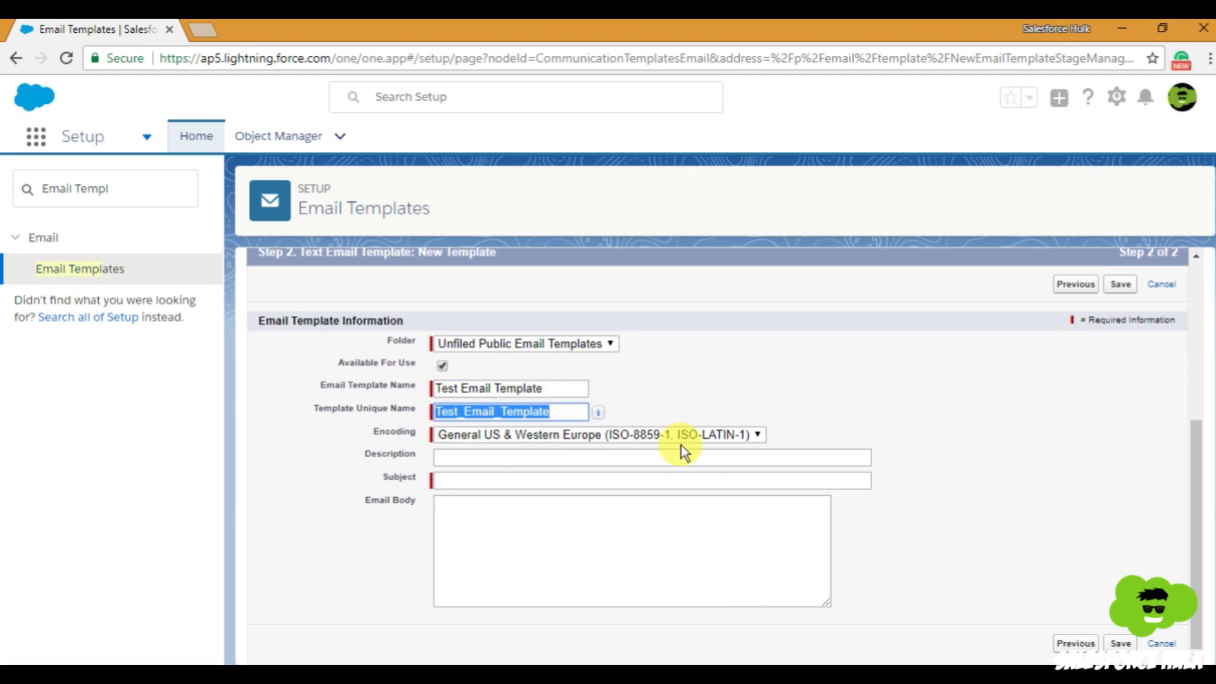
# Step: Enter the template description "I am creating this email template just for fun"
pyautogui.click(633, 459)
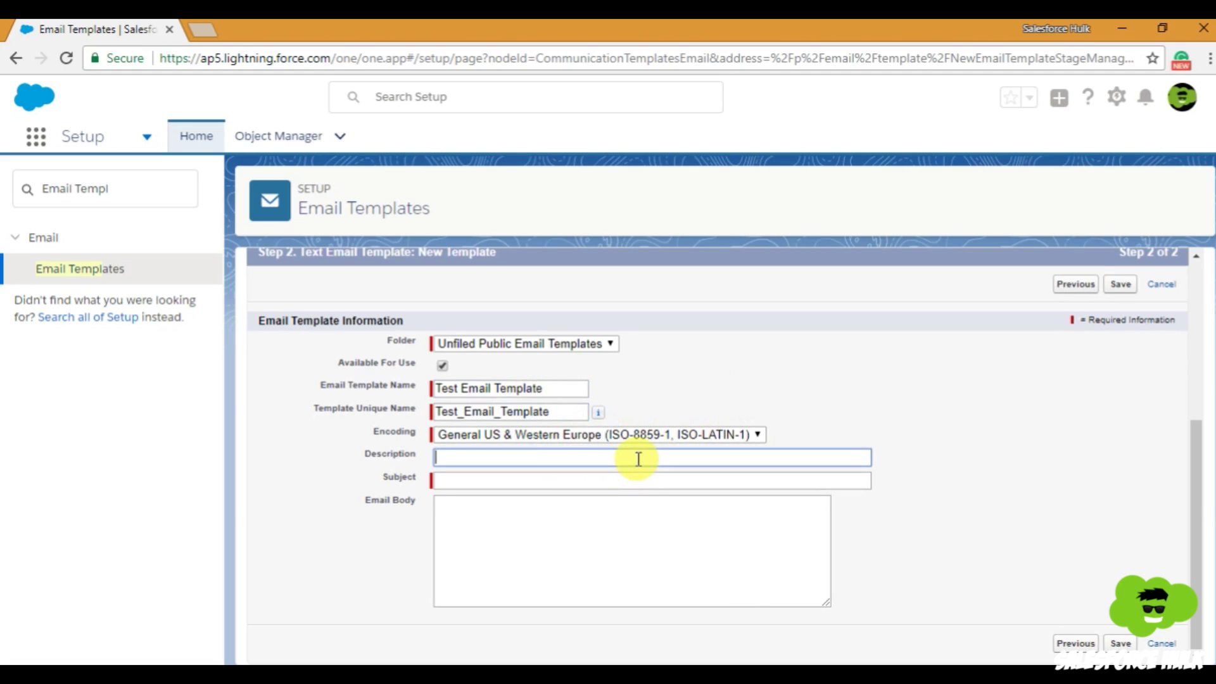
pyautogui.write('dfd')
pyautogui.press('BackSpace')
pyautogui.press('BackSpace')
pyautogui.press('BackSpace')
pyautogui.write('I am creating this email ')
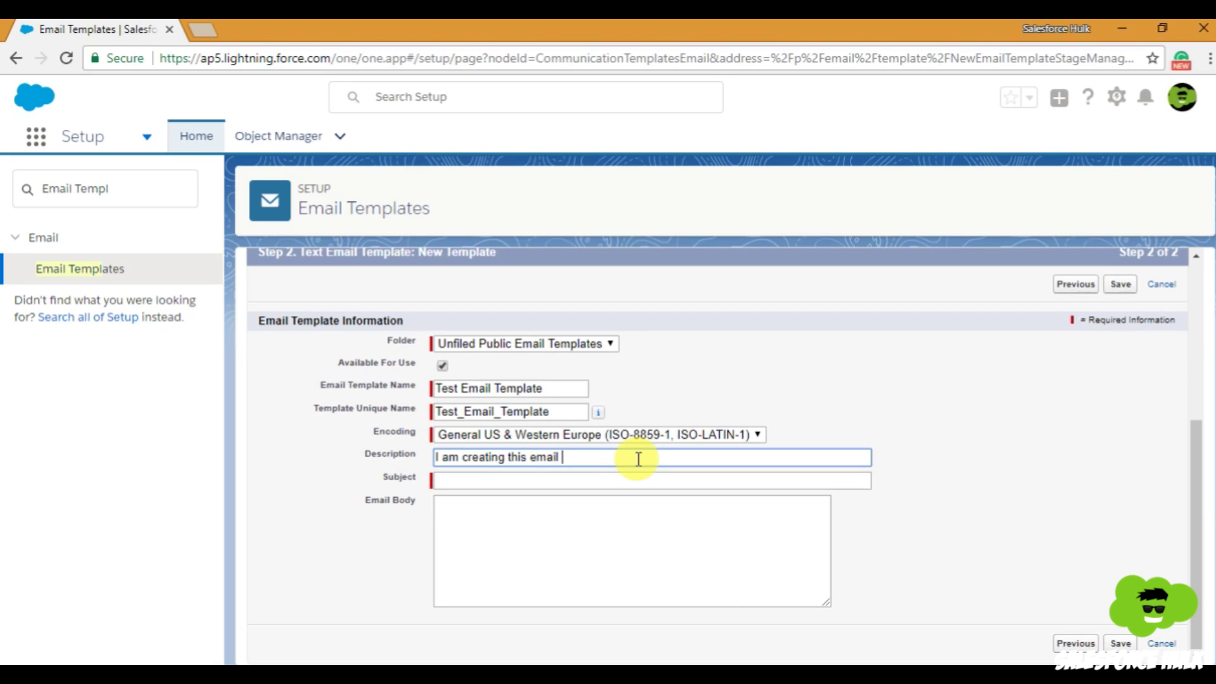
pyautogui.write('template just for fun')
# Step: Set the email subject to "Welcome to the Salesforce Ohana"
pyautogui.click(587, 480)
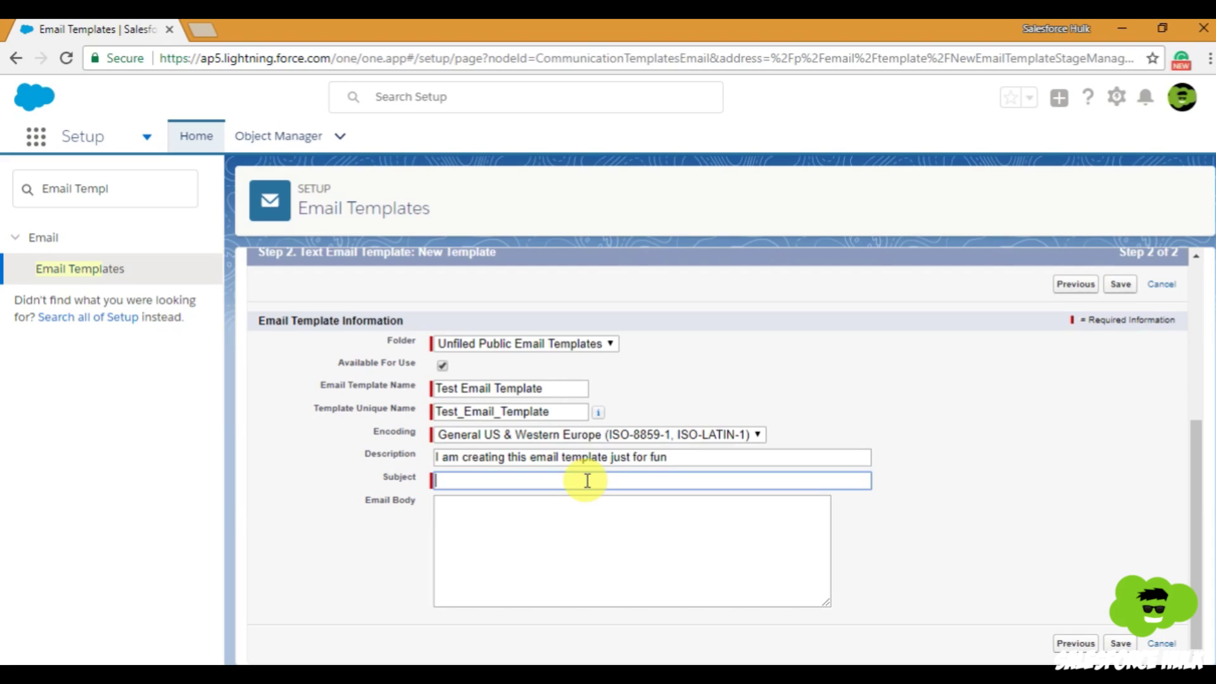
pyautogui.write('Welcome to the Sal')
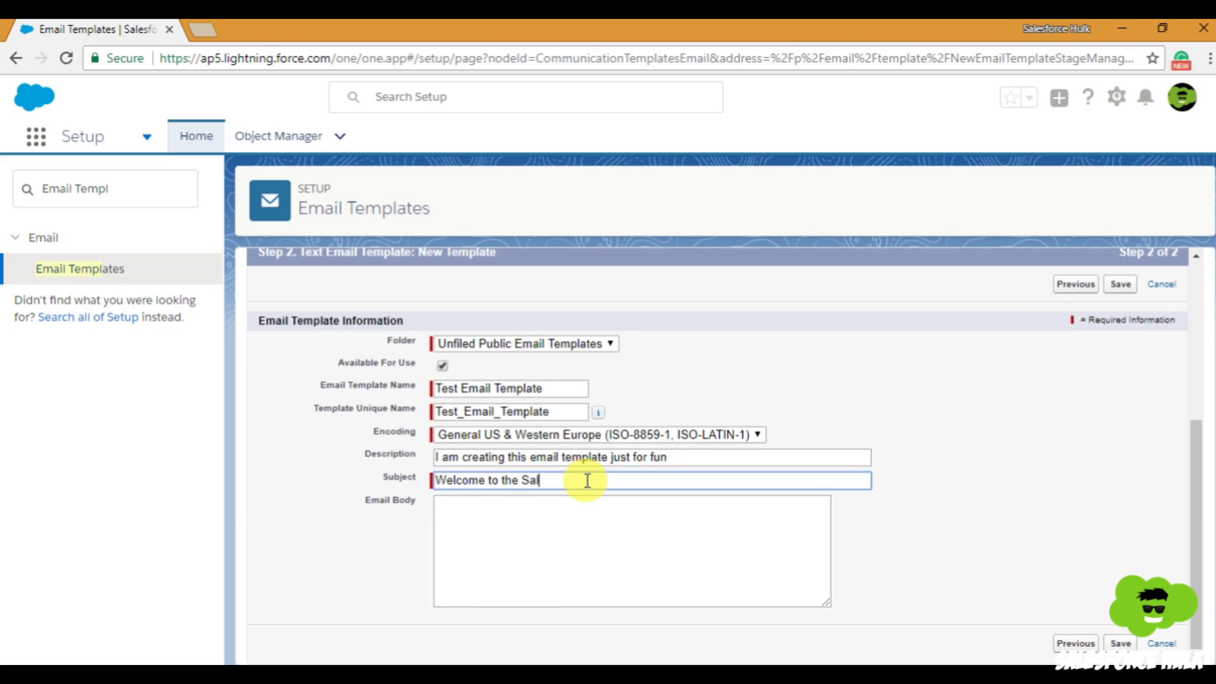
pyautogui.write('esforce Ohana')
pyautogui.press('Tab')
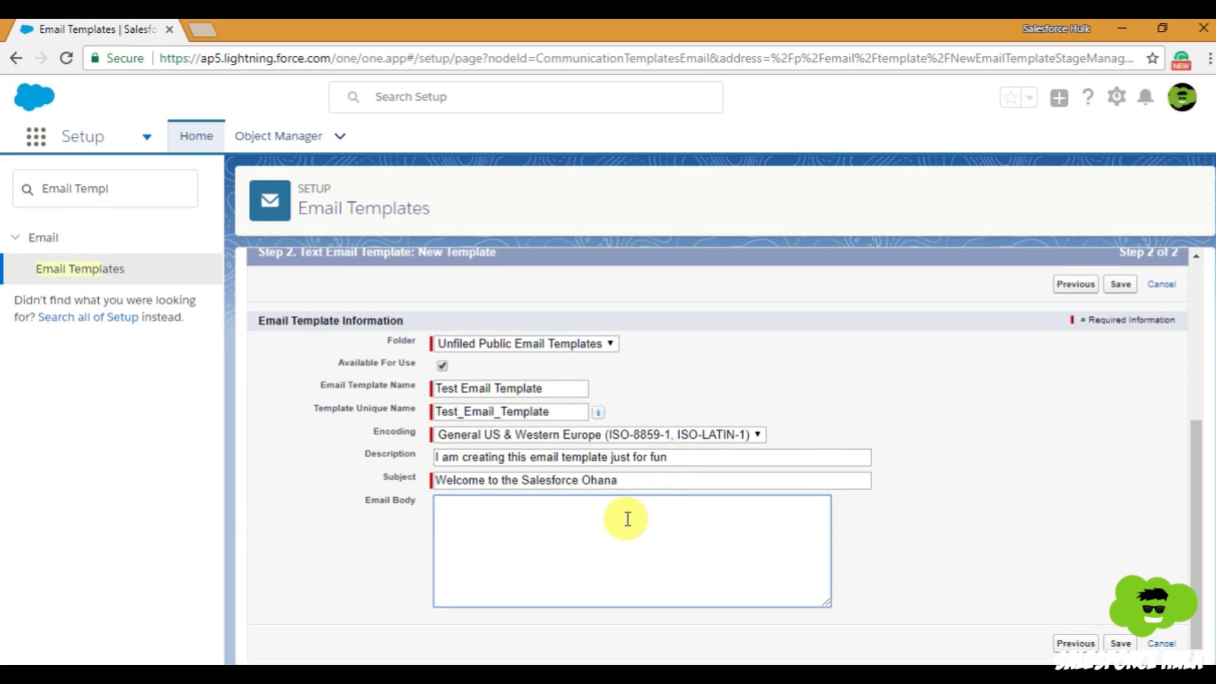
# Step: Begin the email body with "Hello" and the paragraph "Congratulations you are now part of Salesforce Ohana, hope you have a great journey."
pyautogui.write('Hello')
pyautogui.press('Return')
pyautogui.press('Return')
pyautogui.write('Congratulations you are now part of a')
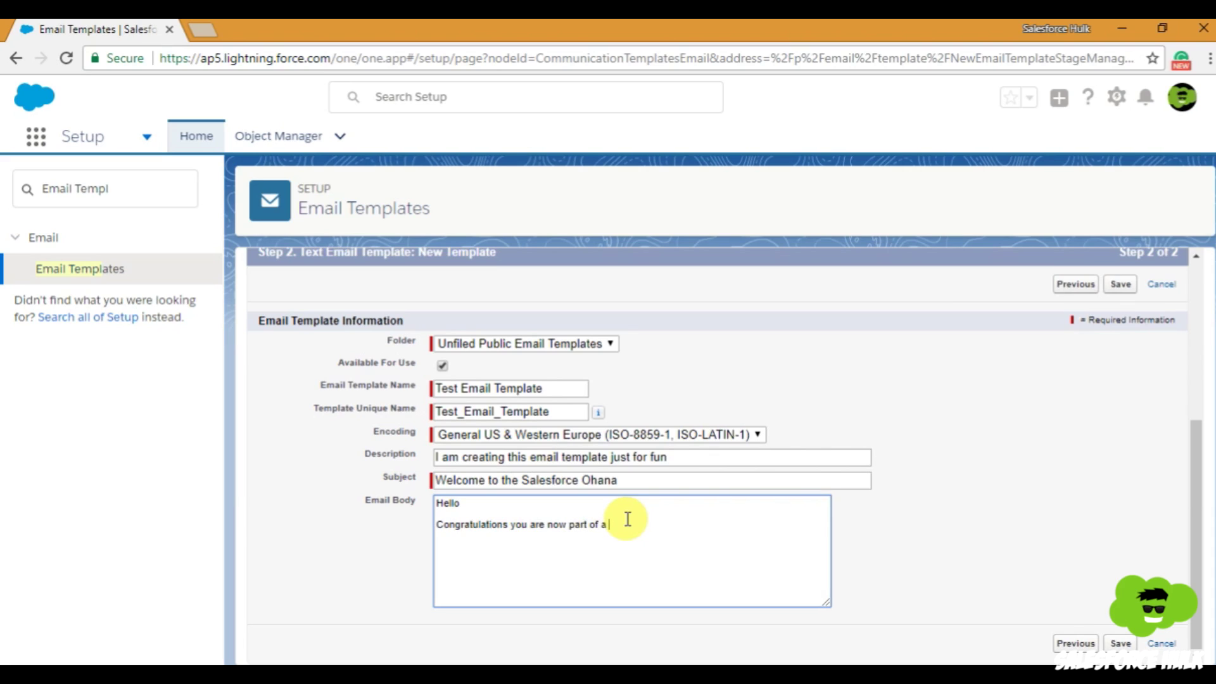
pyautogui.press('BackSpace')
pyautogui.write('Salesforce Ohana')
pyautogui.press('BackSpace')
pyautogui.write(', hop eypu h')
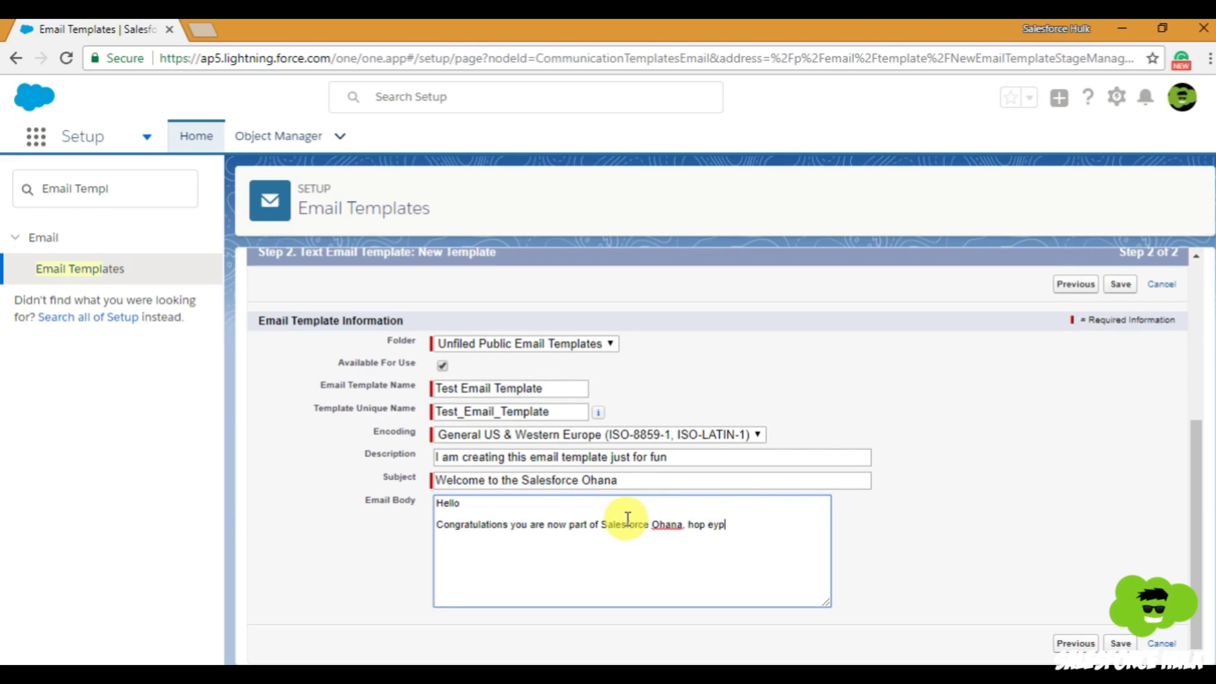
pyautogui.press('BackSpace')
pyautogui.press('BackSpace')
pyautogui.press('BackSpace')
pyautogui.press('BackSpace')
pyautogui.press('BackSpace')
pyautogui.press('BackSpace')
pyautogui.press('BackSpace')
pyautogui.write('e uy')
pyautogui.press('BackSpace')
pyautogui.press('BackSpace')
pyautogui.write('you have a great journey.')
pyautogui.press('Return')
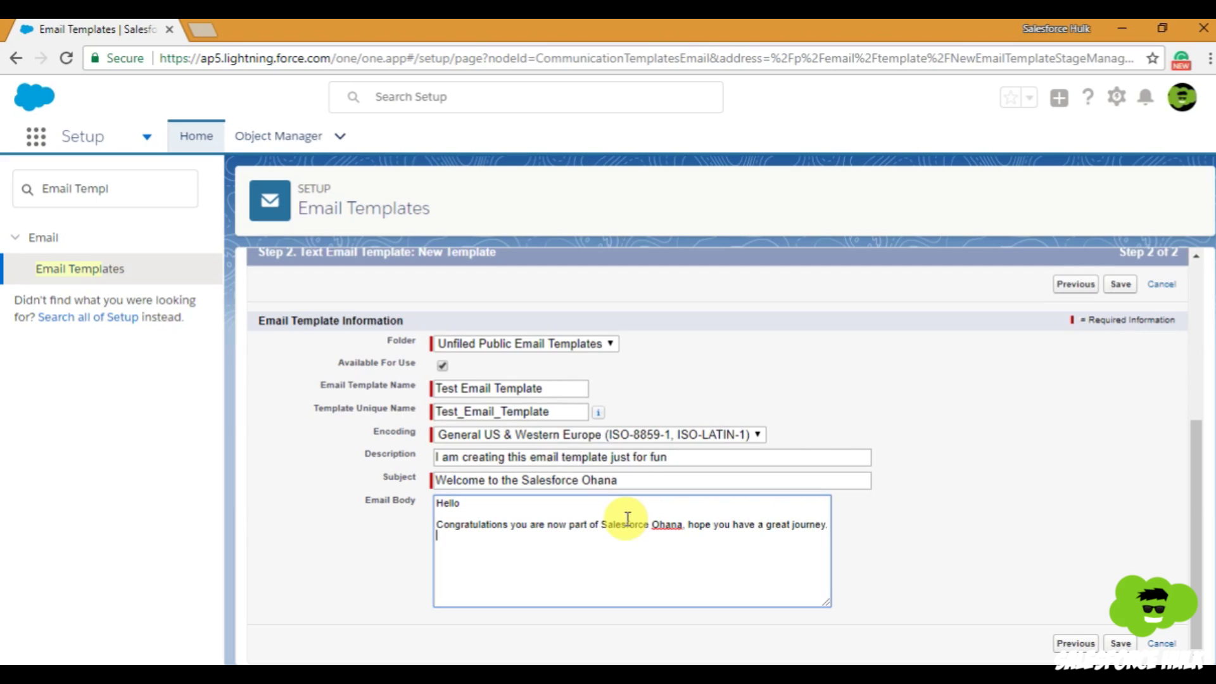
# Step: Add the paragraph "Make sure to check our new trailblazer community." to the email body and close it with "Thanks."
pyautogui.write('Make sure to check our ne')
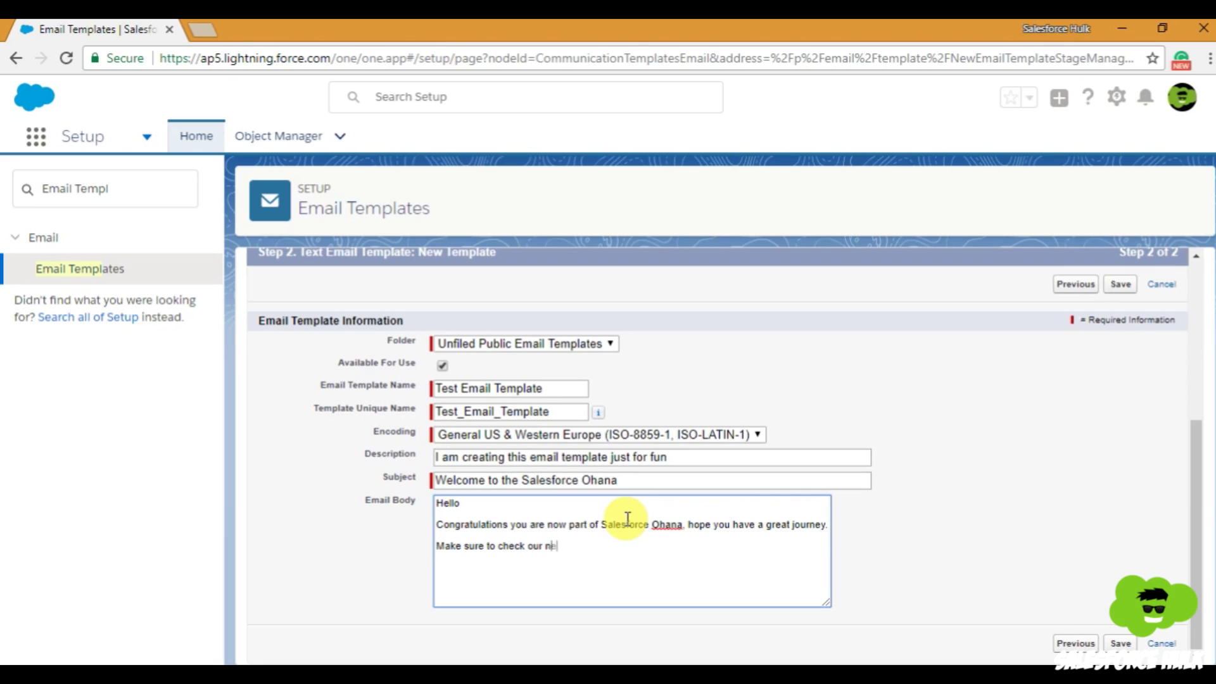
pyautogui.write('w trailblazer community')
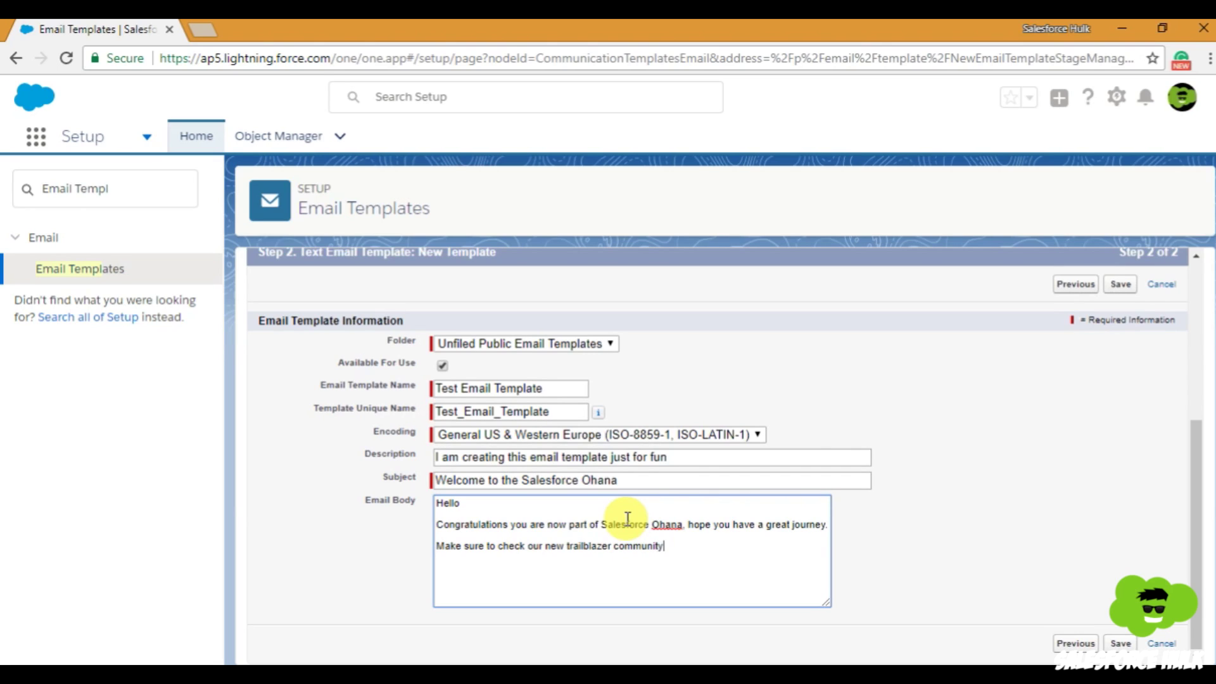
pyautogui.write('.')
pyautogui.press('Return')
pyautogui.press('Return')
pyautogui.write('Thanks')
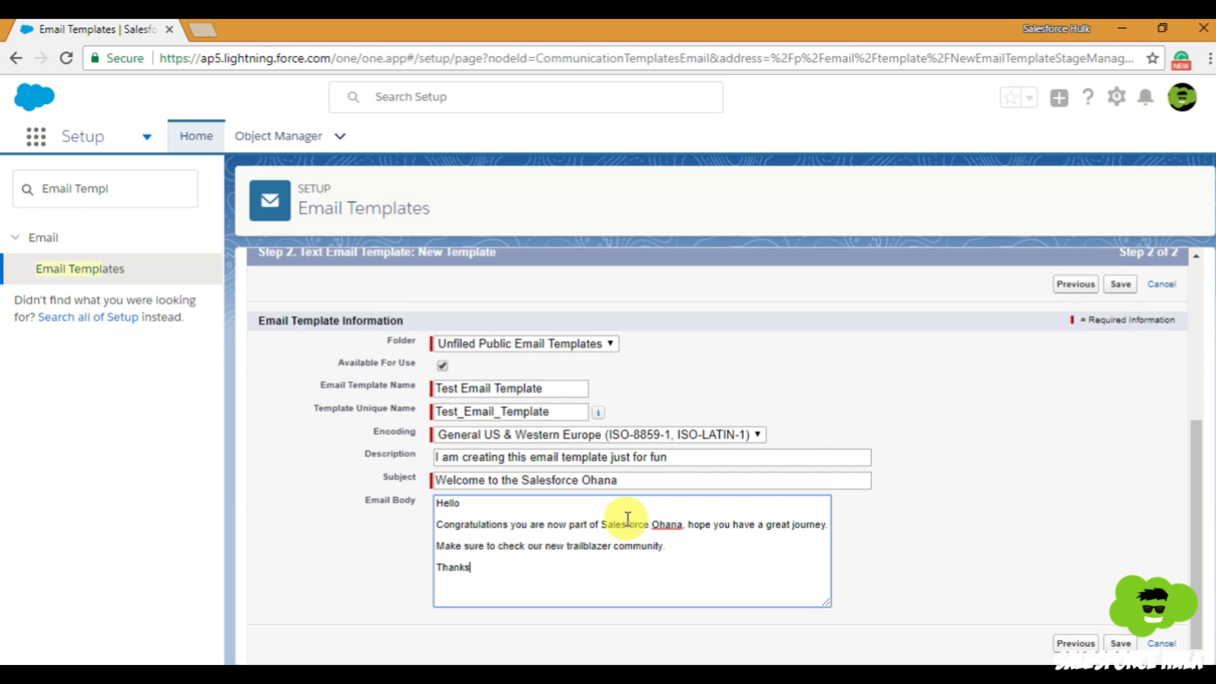
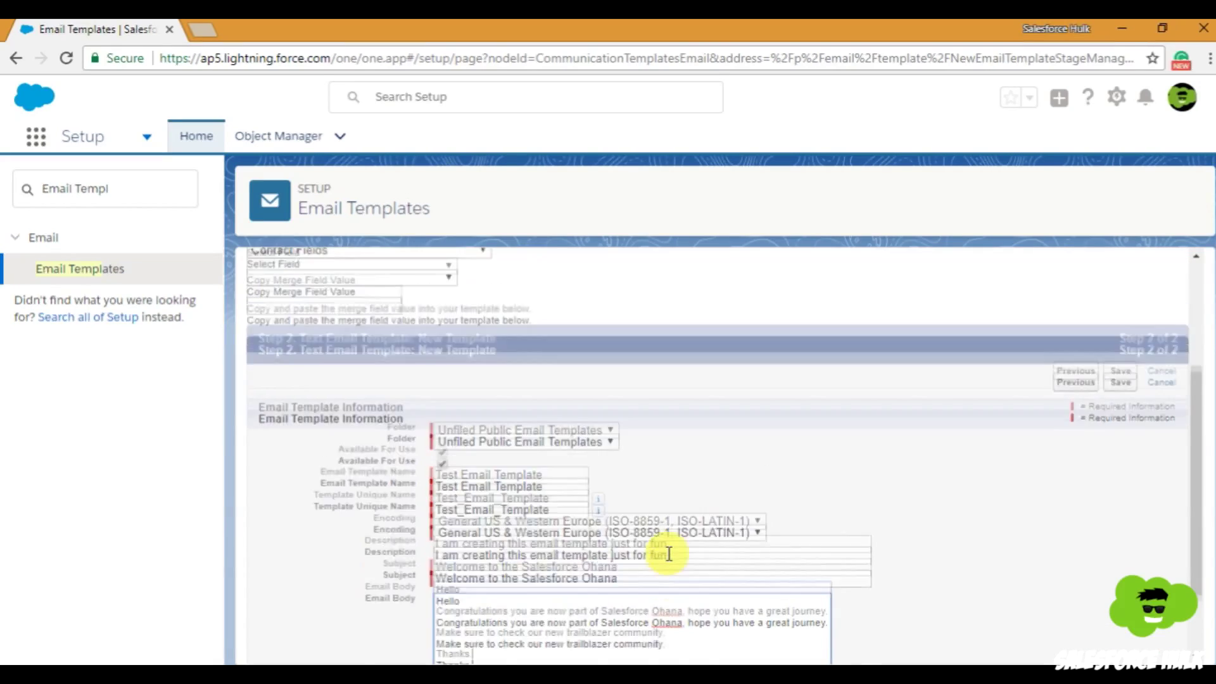
# Step: Browse the available contact merge fields and place the text cursor after "Hello" in the email body
pyautogui.scroll(5, 653, 549)
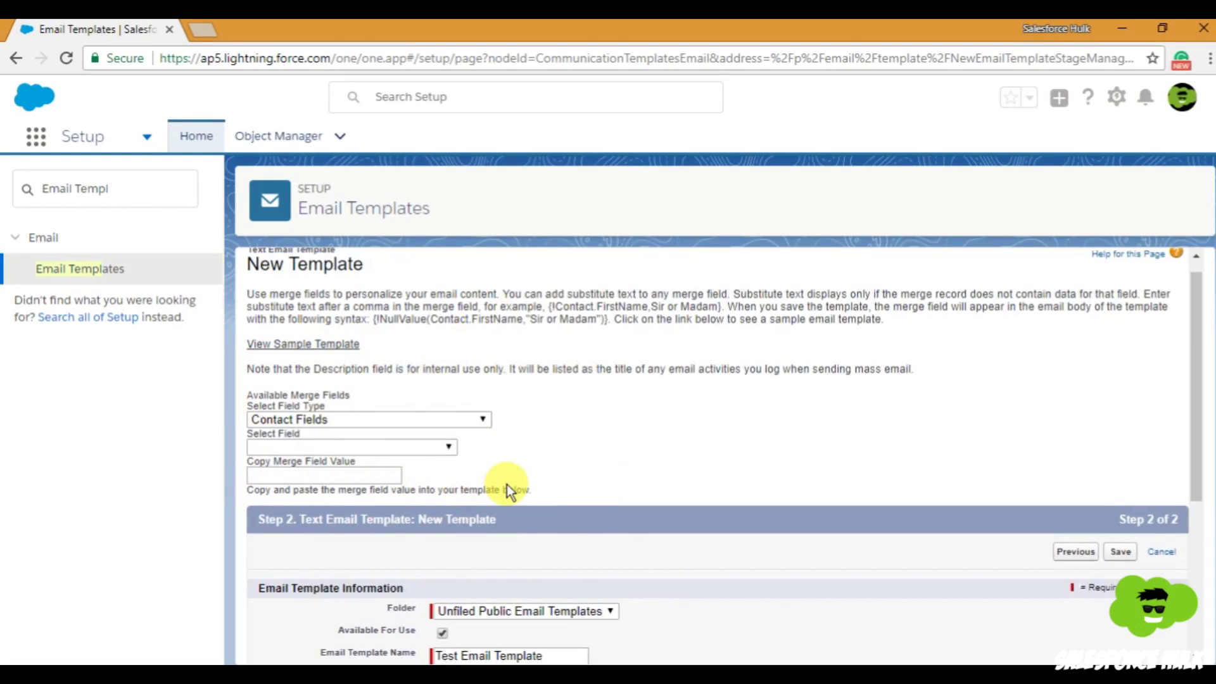
pyautogui.click(451, 447)
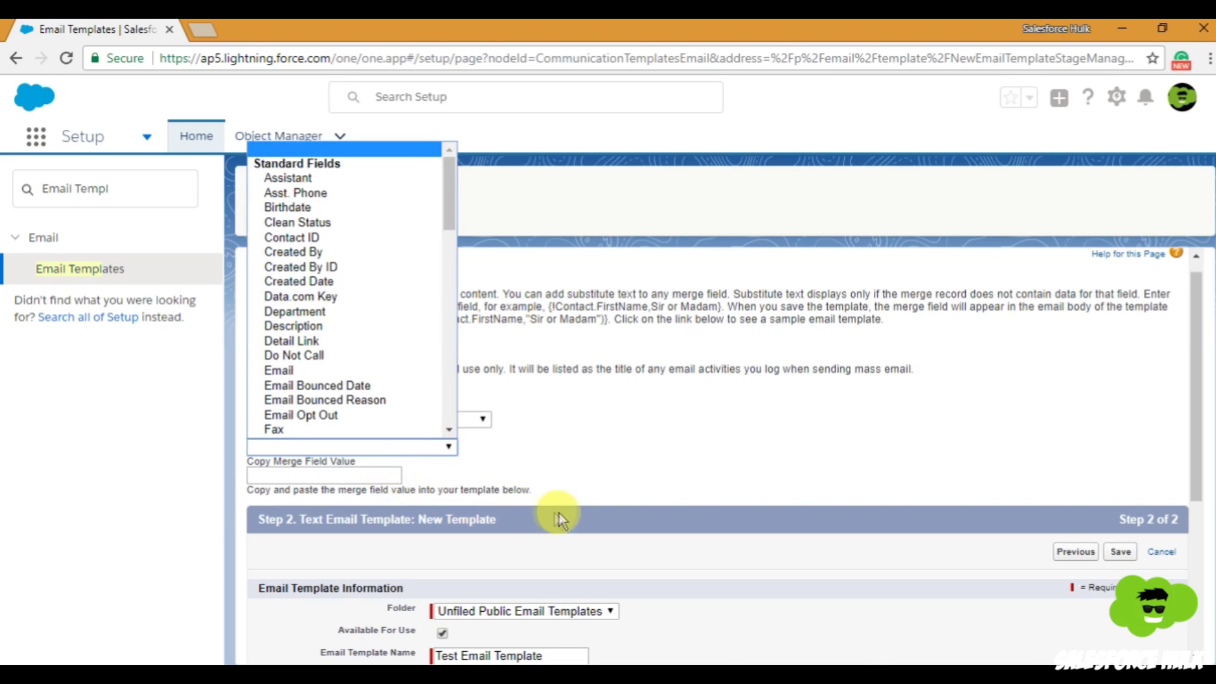
pyautogui.scroll(-4, 665, 494)
pyautogui.moveTo(467, 505); pyautogui.dragTo(420, 503)
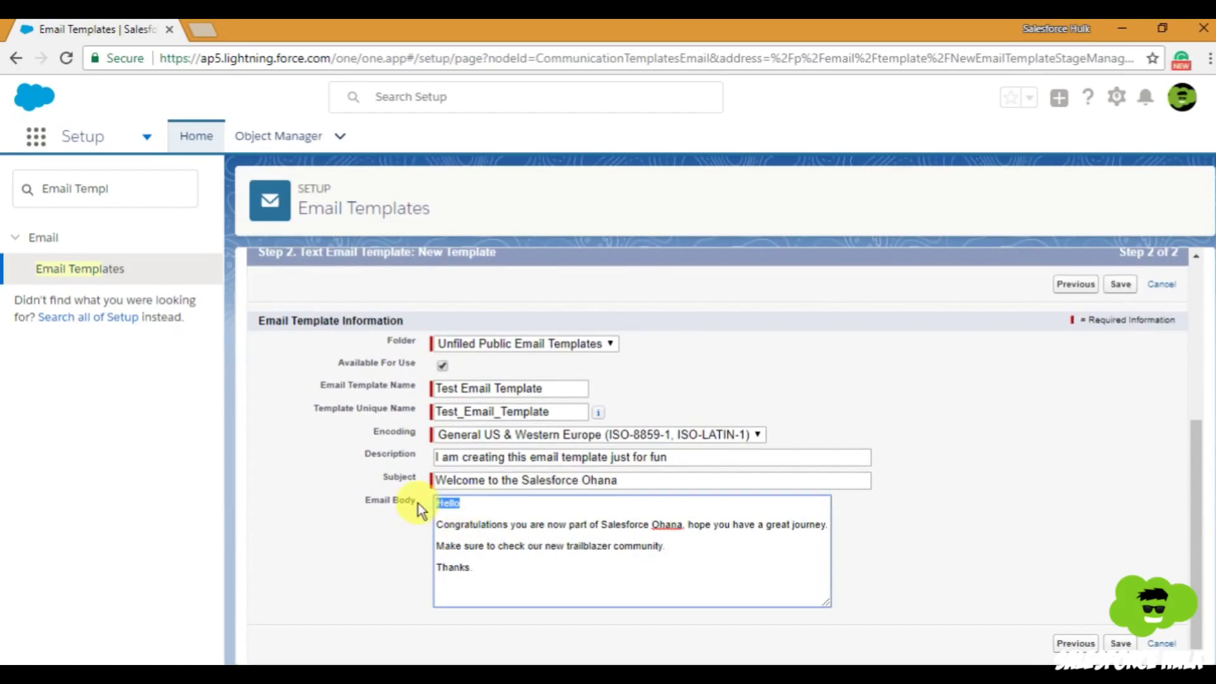
pyautogui.click(501, 510)
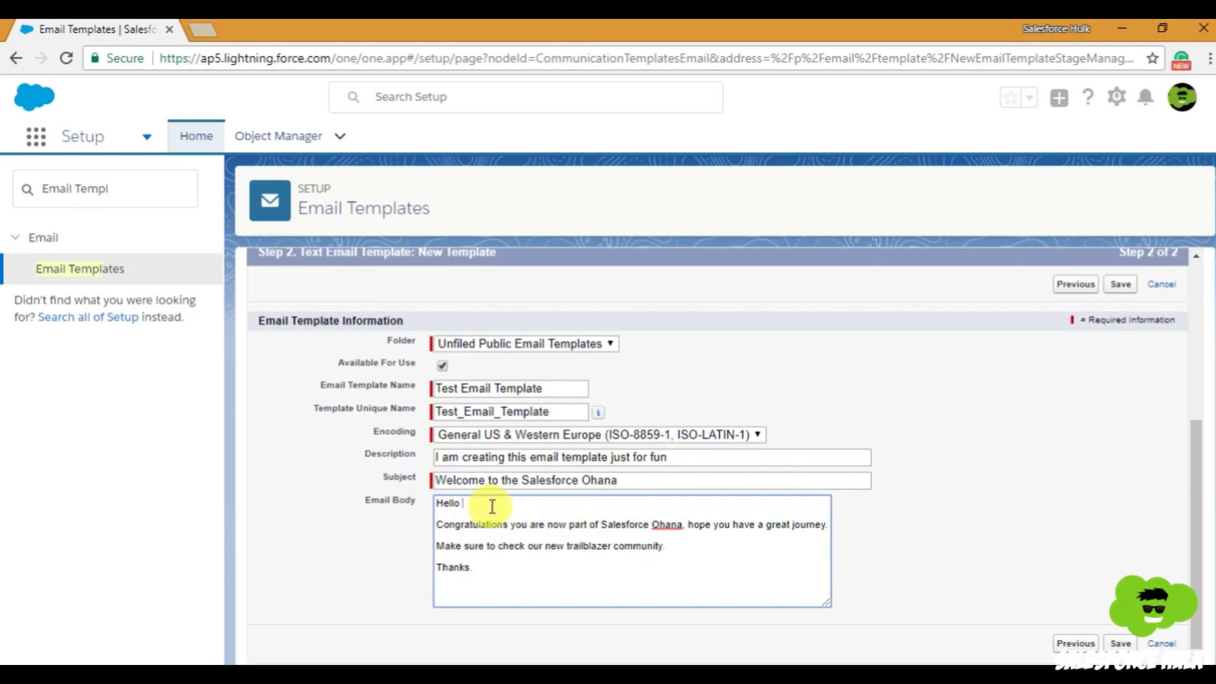
# Step: Choose First Name from the contact fields as the merge field for the template
pyautogui.scroll(2, 493, 507)
pyautogui.scroll(3, 491, 505)
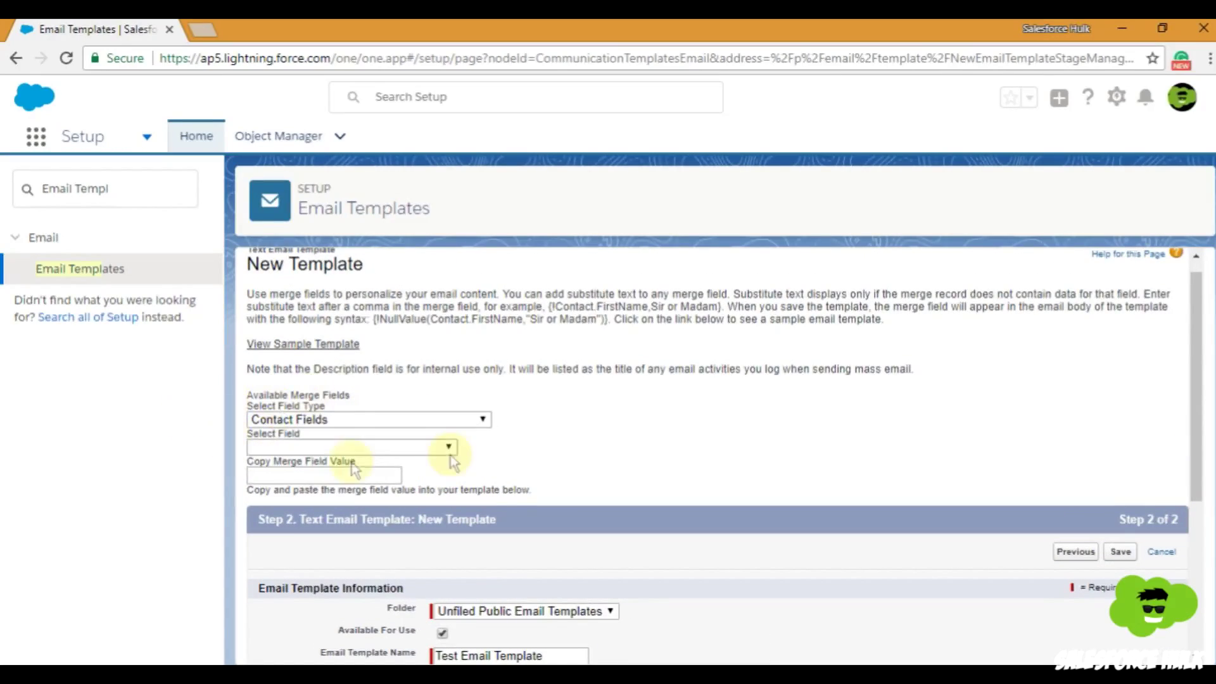
pyautogui.click(445, 421)
pyautogui.click(388, 304)
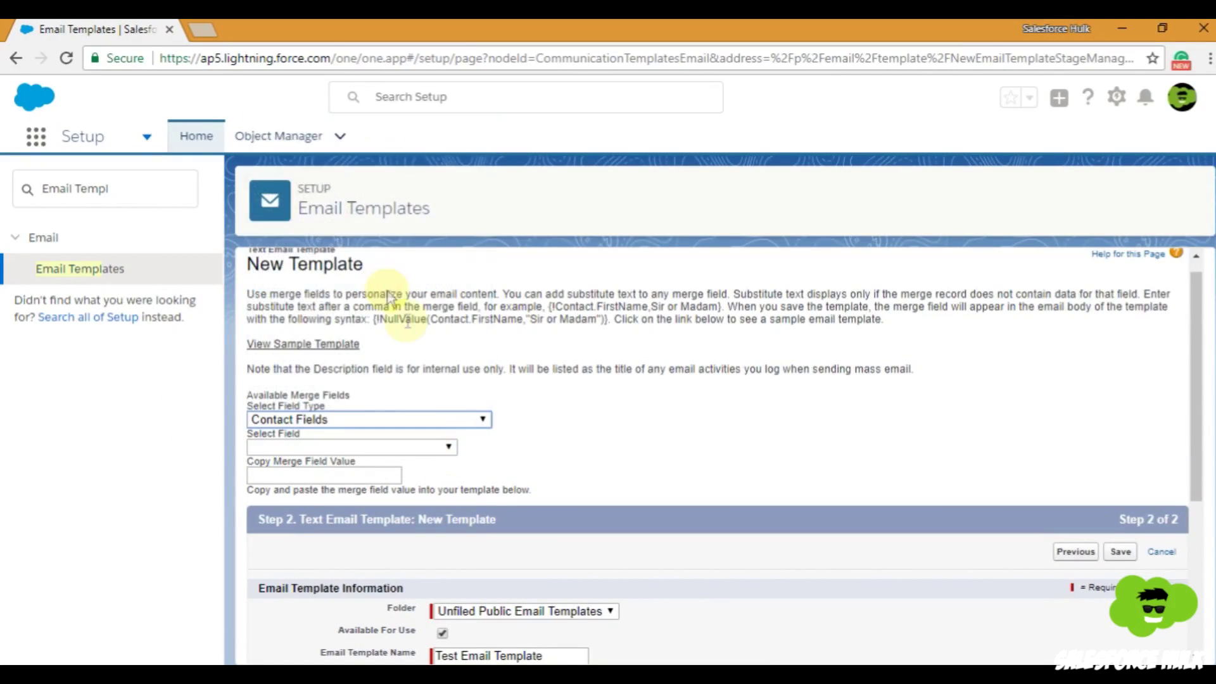
pyautogui.click(438, 443)
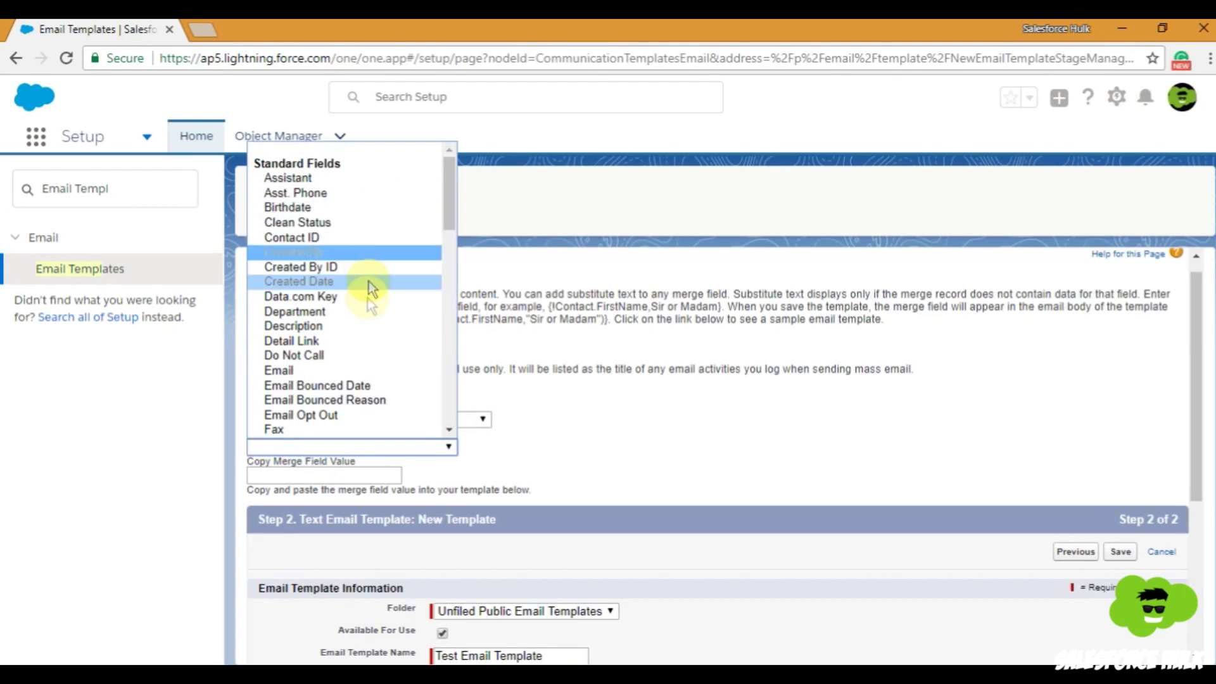
pyautogui.scroll(-6, 367, 317)
pyautogui.scroll(5, 367, 323)
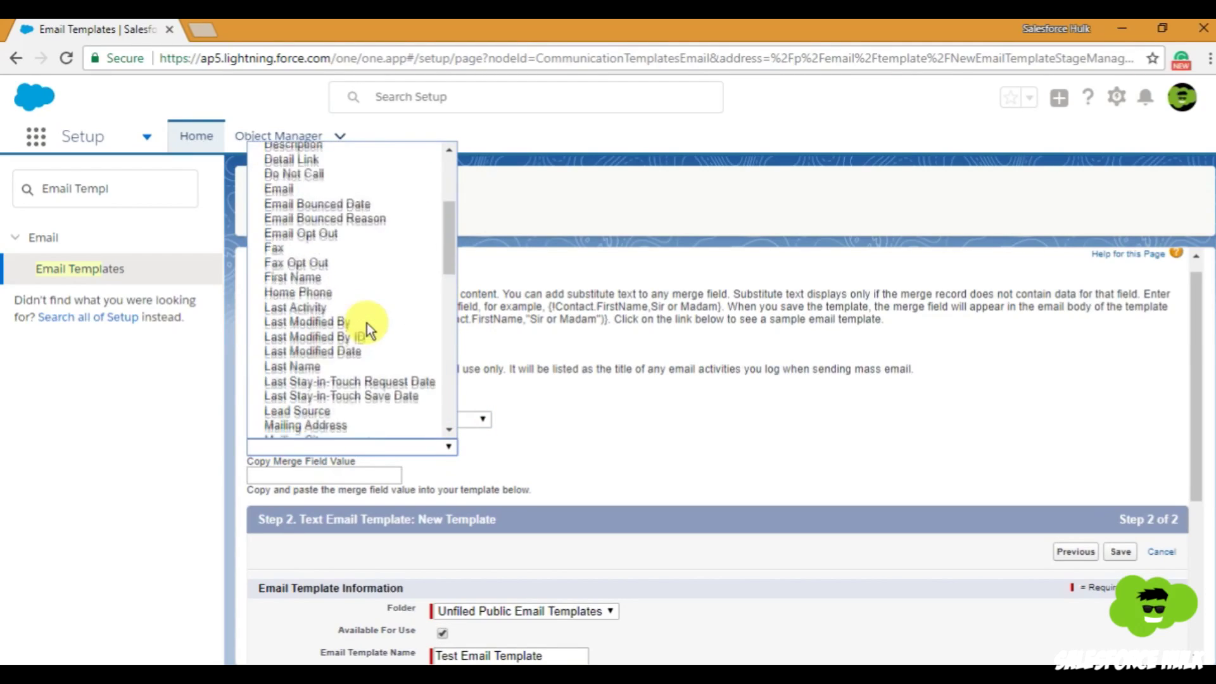
pyautogui.click(334, 273)
# Step: Copy the merge field value {!Contact.FirstName} and insert it after "Hello" in the email body
pyautogui.click(382, 476)
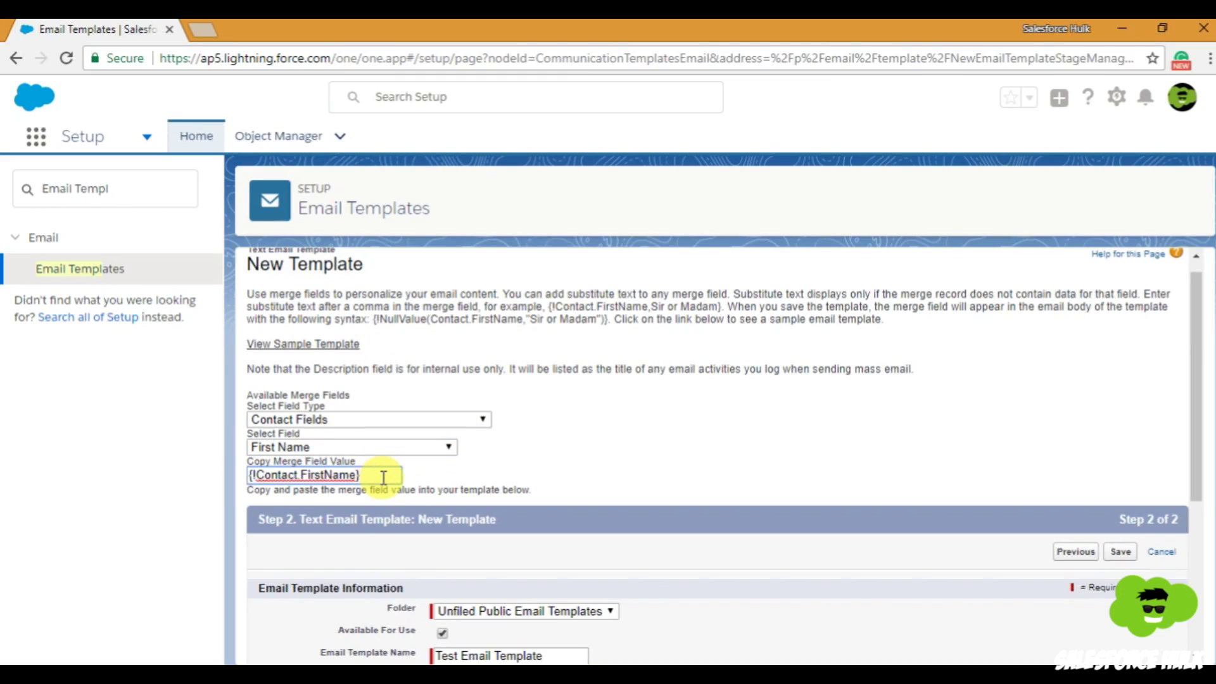
pyautogui.hotkey('ctrl', 'a')
pyautogui.hotkey('ctrl', 'c')
pyautogui.scroll(-2, 393, 462)
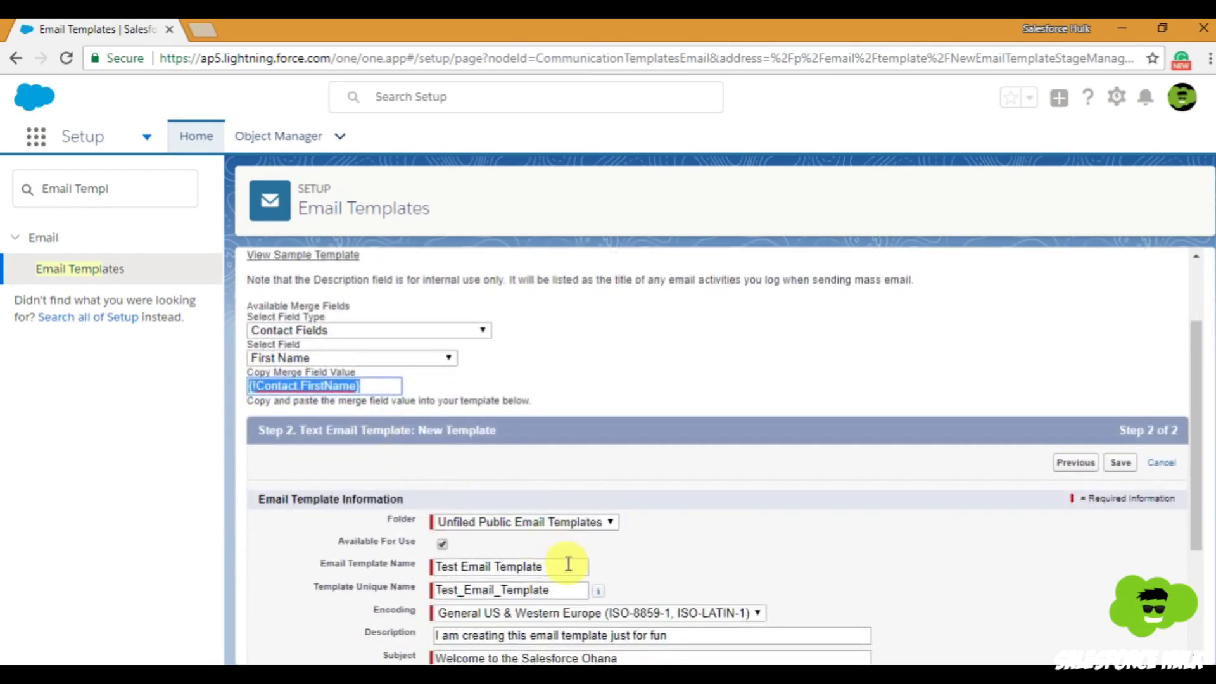
pyautogui.scroll(-2, 446, 460)
pyautogui.click(502, 500)
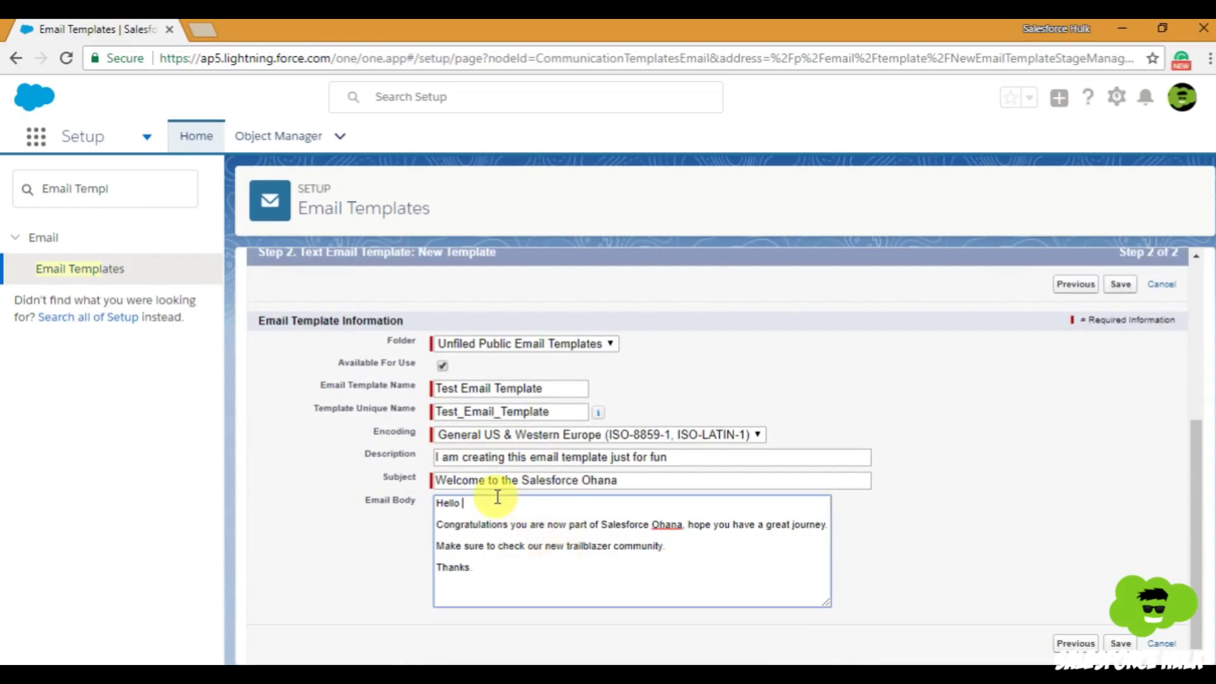
pyautogui.hotkey('ctrl', 'v')
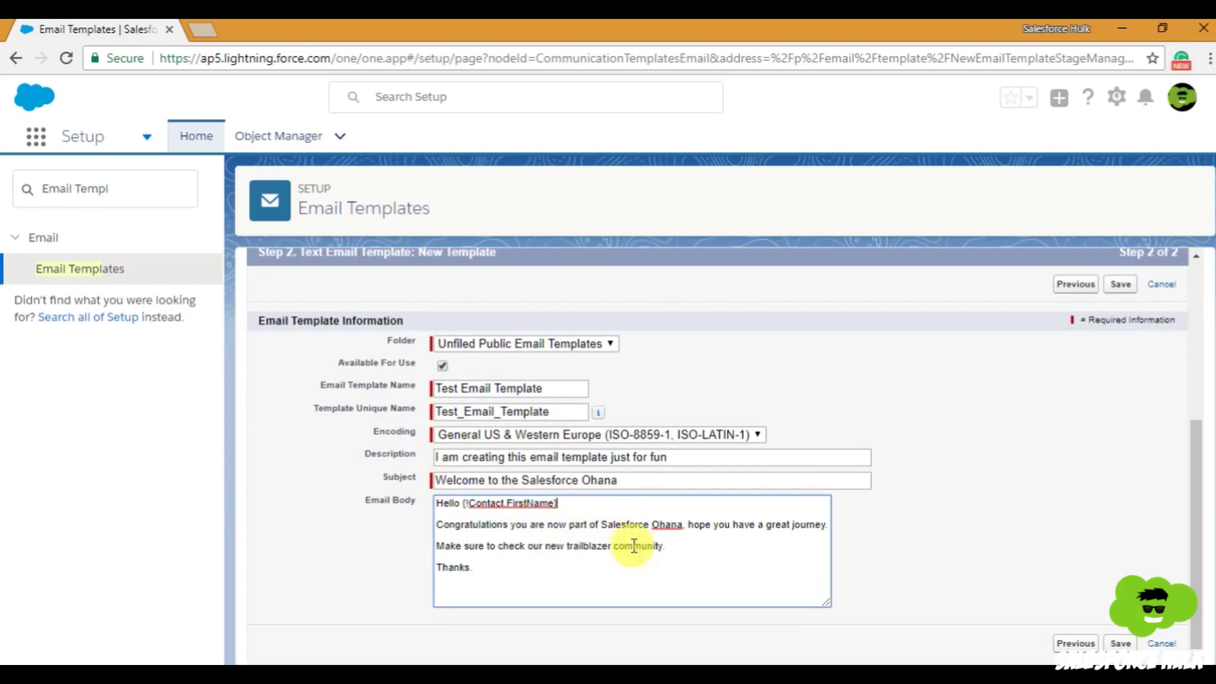
pyautogui.click(659, 581)
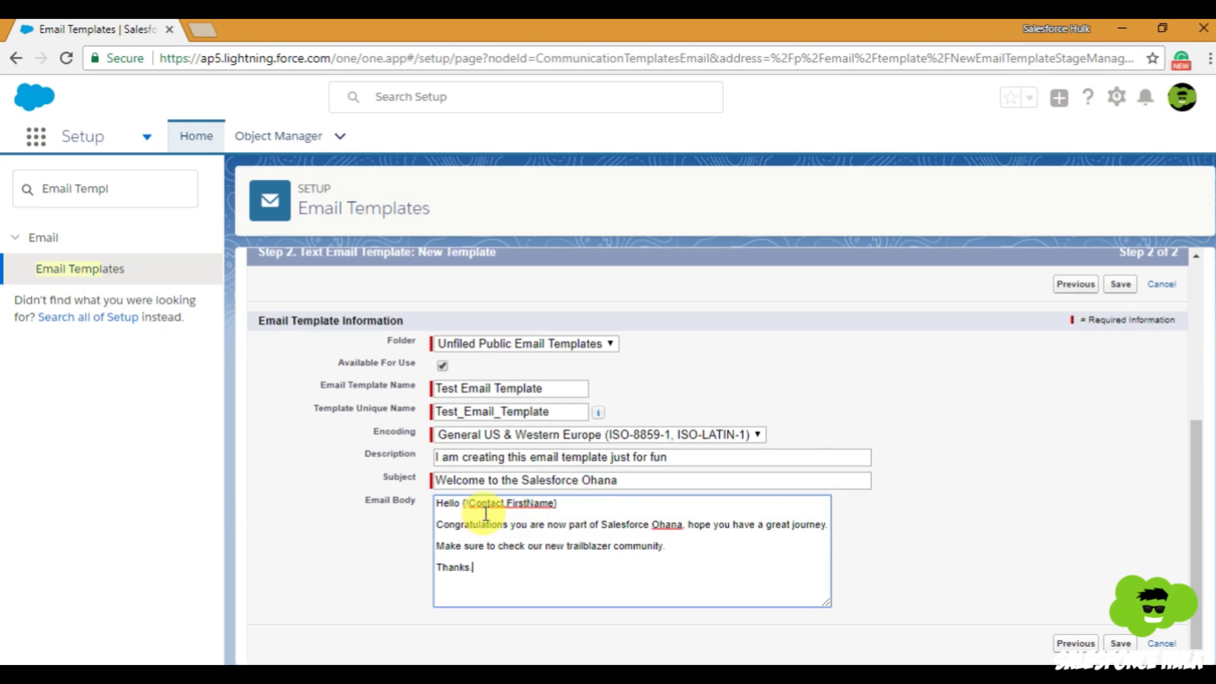
# Step: Enlarge the page and examine the syntax of the contact first-name merge field in the email body's greeting
pyautogui.hotkey('ctrl', '+')
pyautogui.hotkey('ctrl', '+')
pyautogui.hotkey('ctrl', '+')
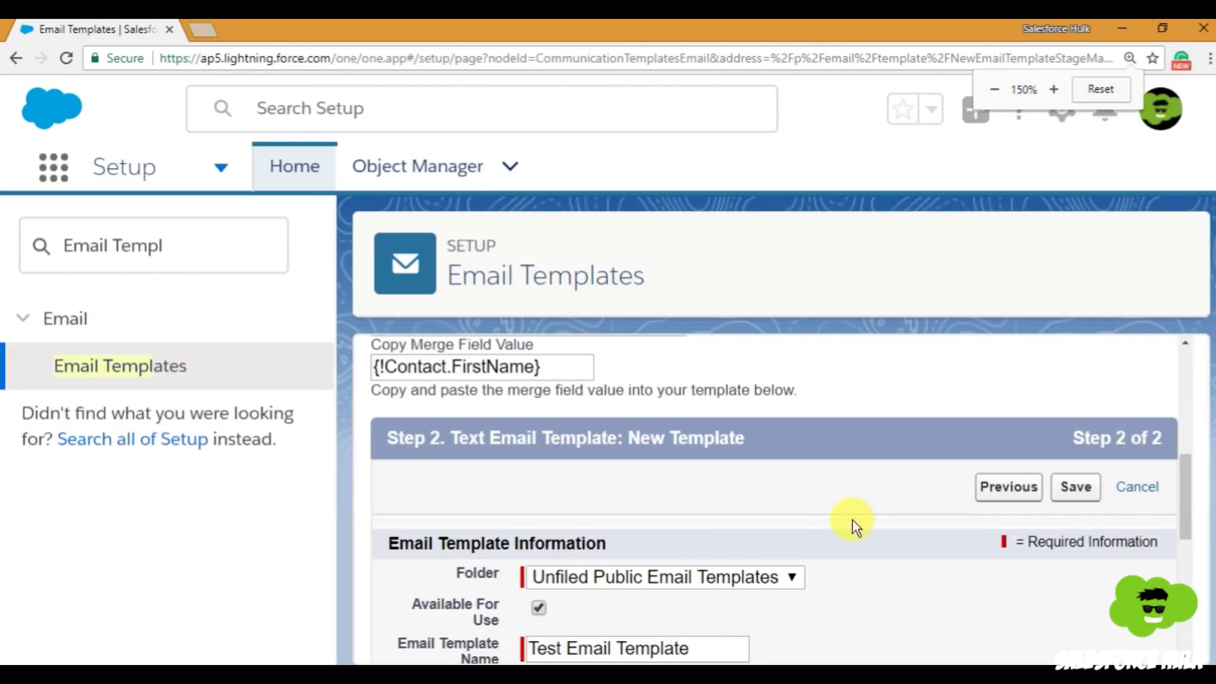
pyautogui.scroll(-5, 853, 520)
pyautogui.click(577, 406)
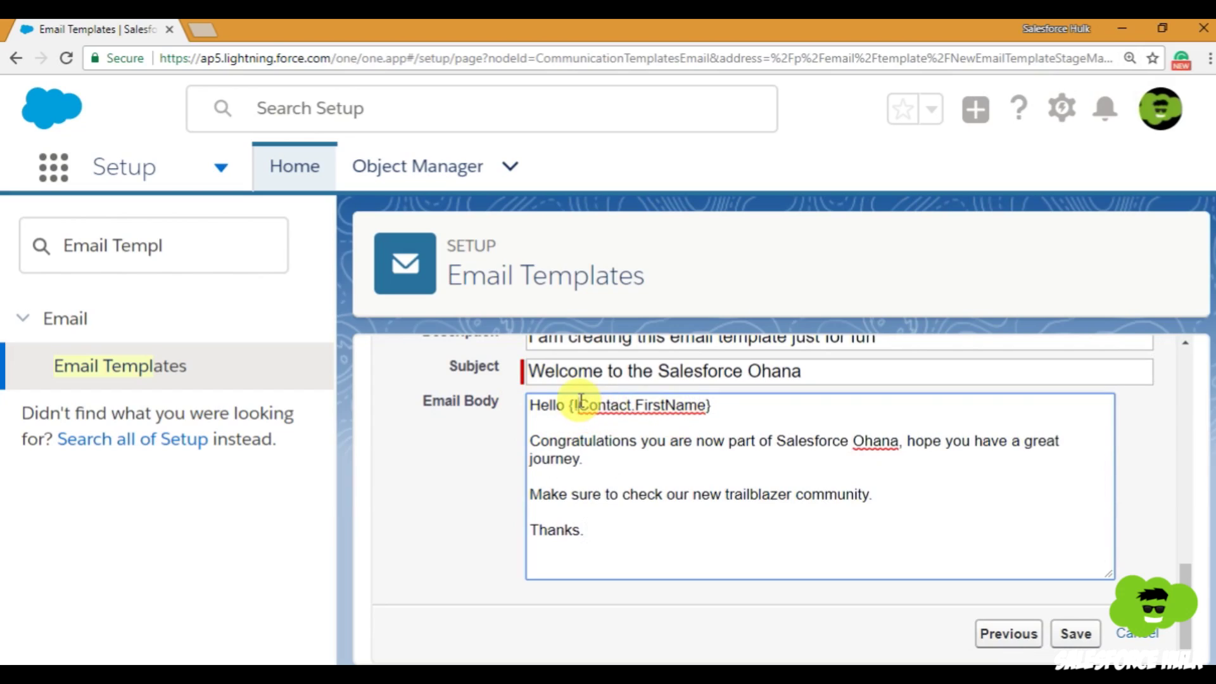
pyautogui.moveTo(578, 406); pyautogui.dragTo(718, 411)
pyautogui.click(638, 409)
pyautogui.click(717, 411)
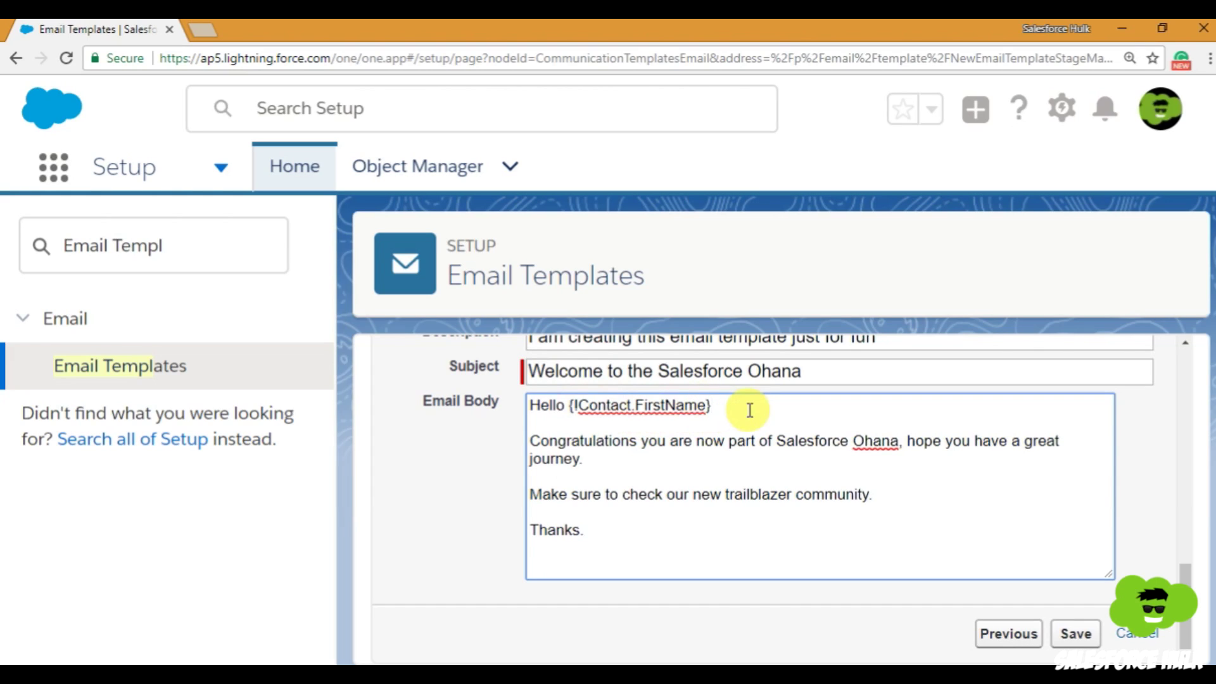
# Step: Restore the page to its normal size and save the new text email template
pyautogui.hotkey('ctrl', '-')
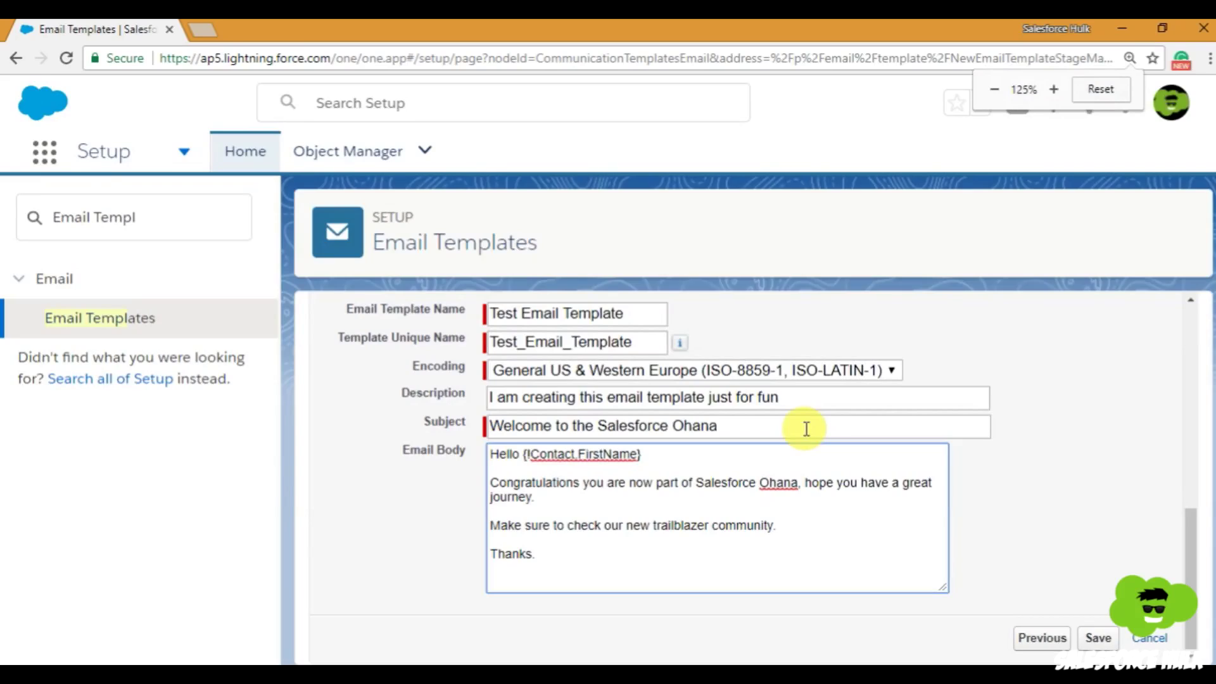
pyautogui.hotkey('ctrl', '-')
pyautogui.hotkey('ctrl', '-')
pyautogui.click(1122, 643)
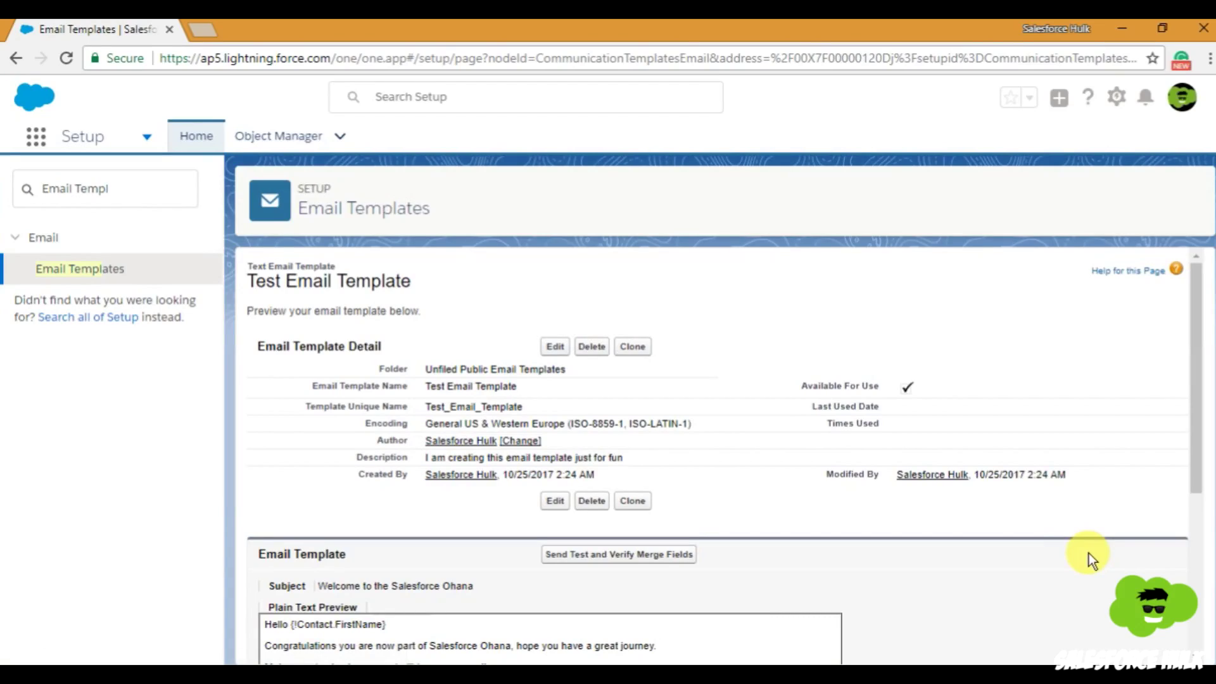
# Step: Review the saved template's details and plain text preview, and inspect the file attachment dialog without attaching a file
pyautogui.scroll(-1, 1089, 553)
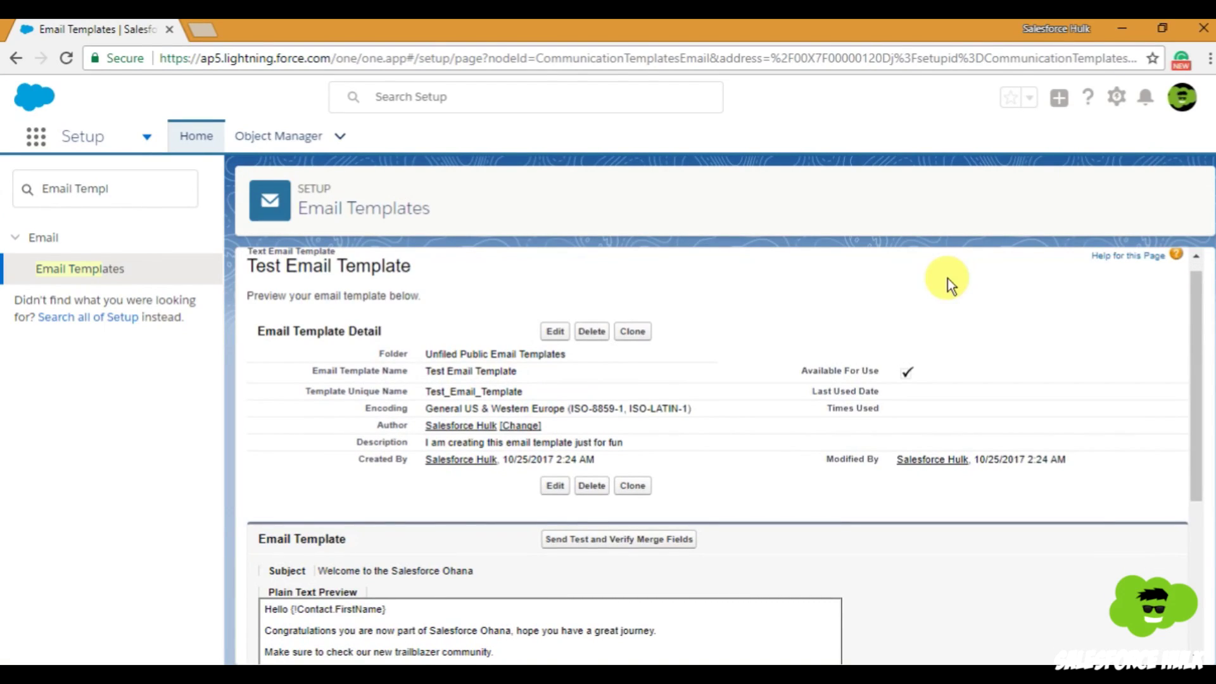
pyautogui.scroll(-4, 947, 278)
pyautogui.click(568, 611)
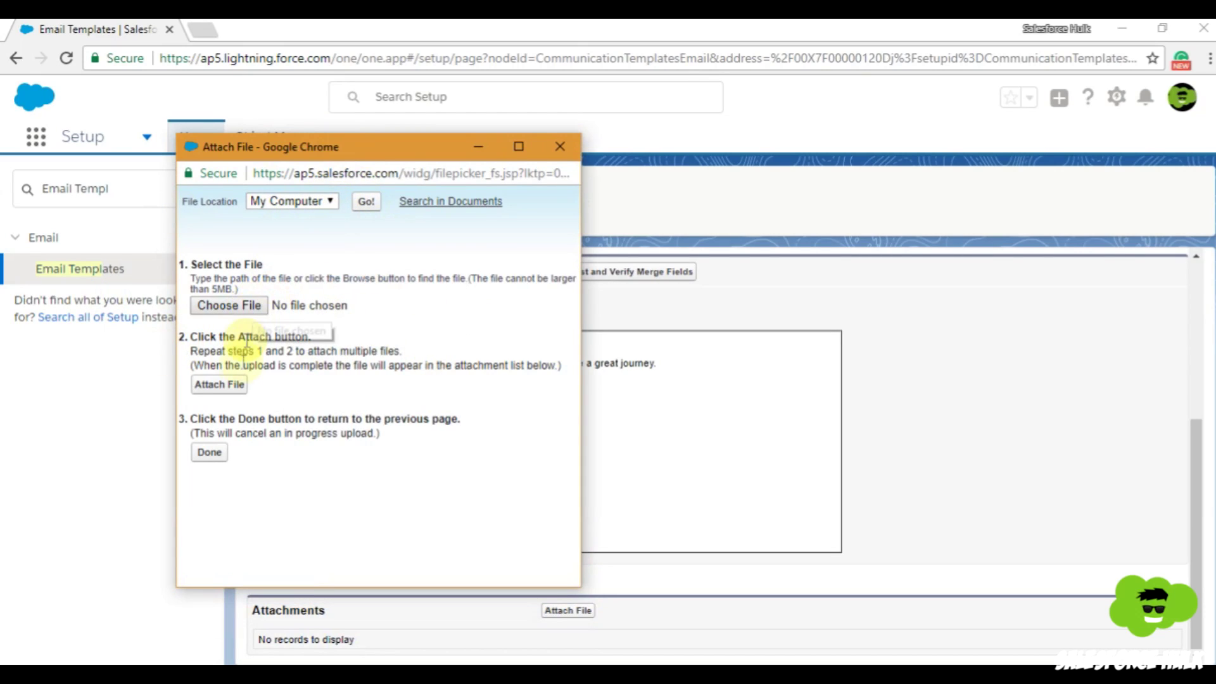
pyautogui.click(560, 147)
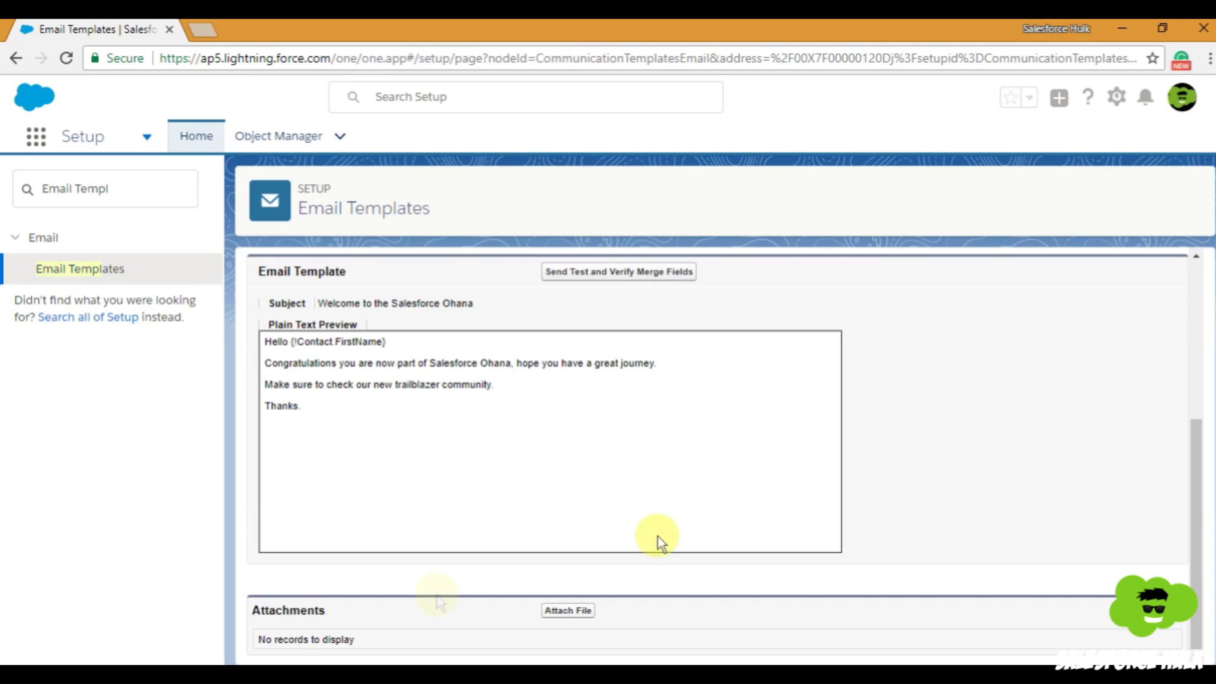
pyautogui.scroll(2, 754, 556)
pyautogui.scroll(1, 753, 556)
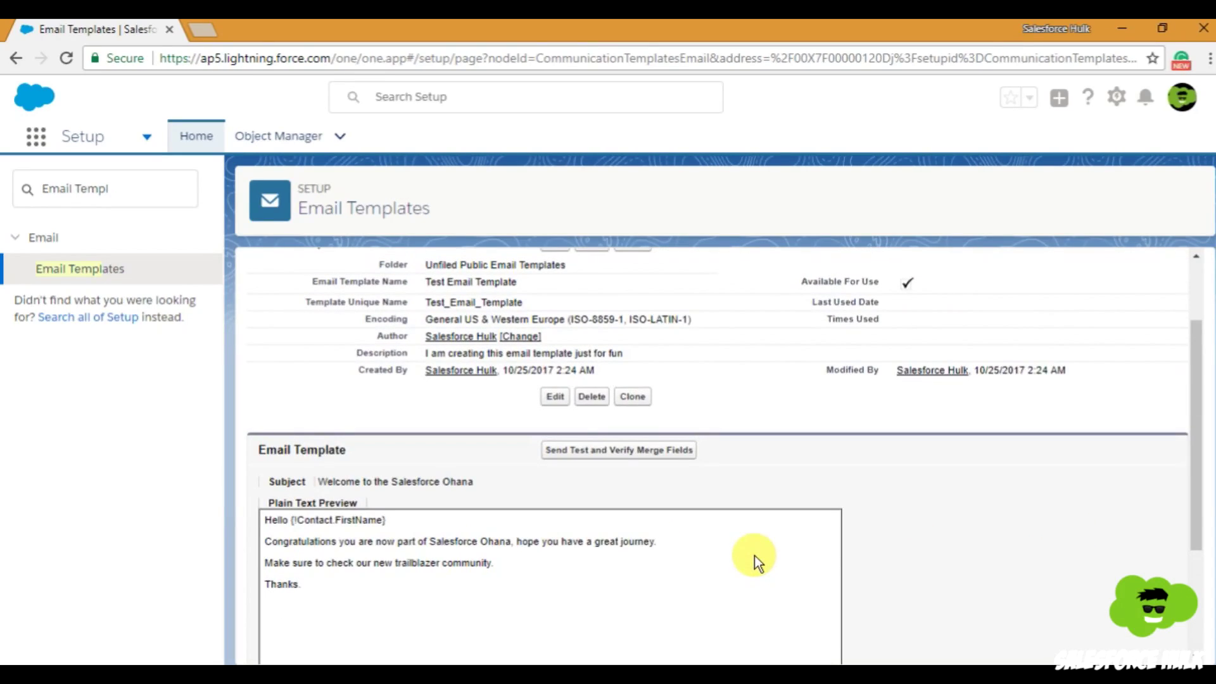